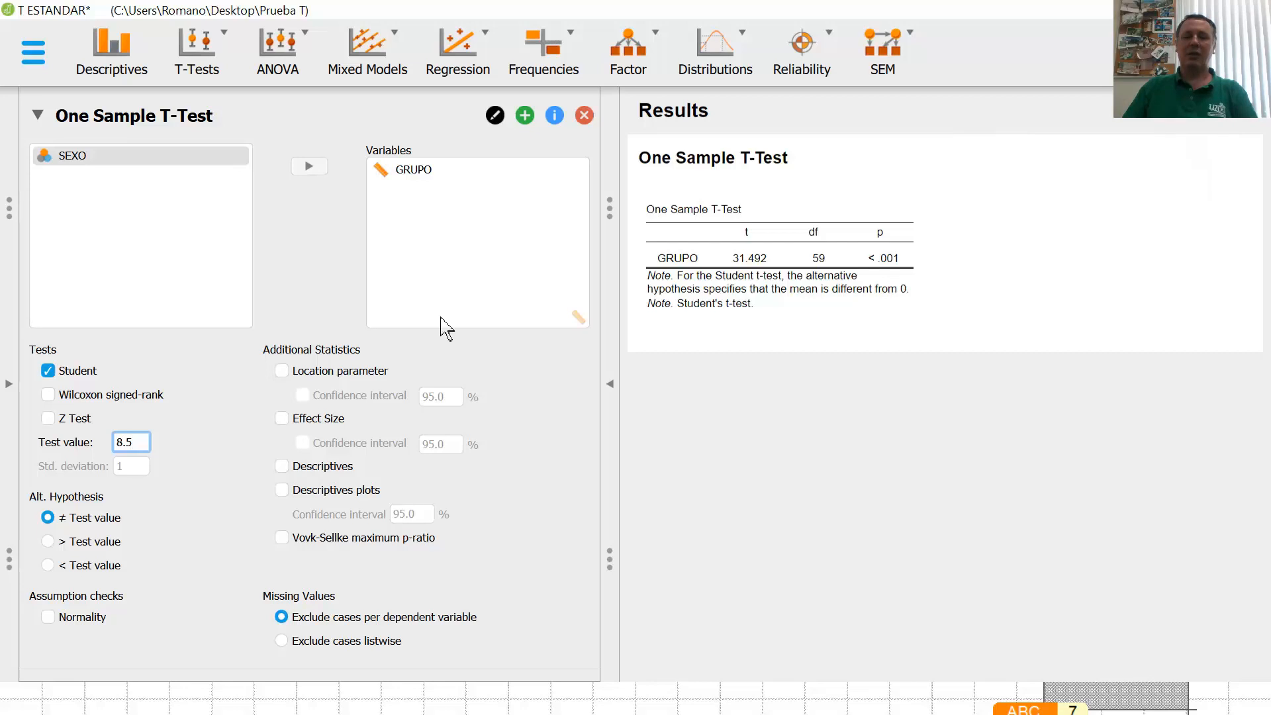
Remove GRUPO from the one-sample test variables and add it back to recalculate against the 8.5 test value.
left_click(432, 172)
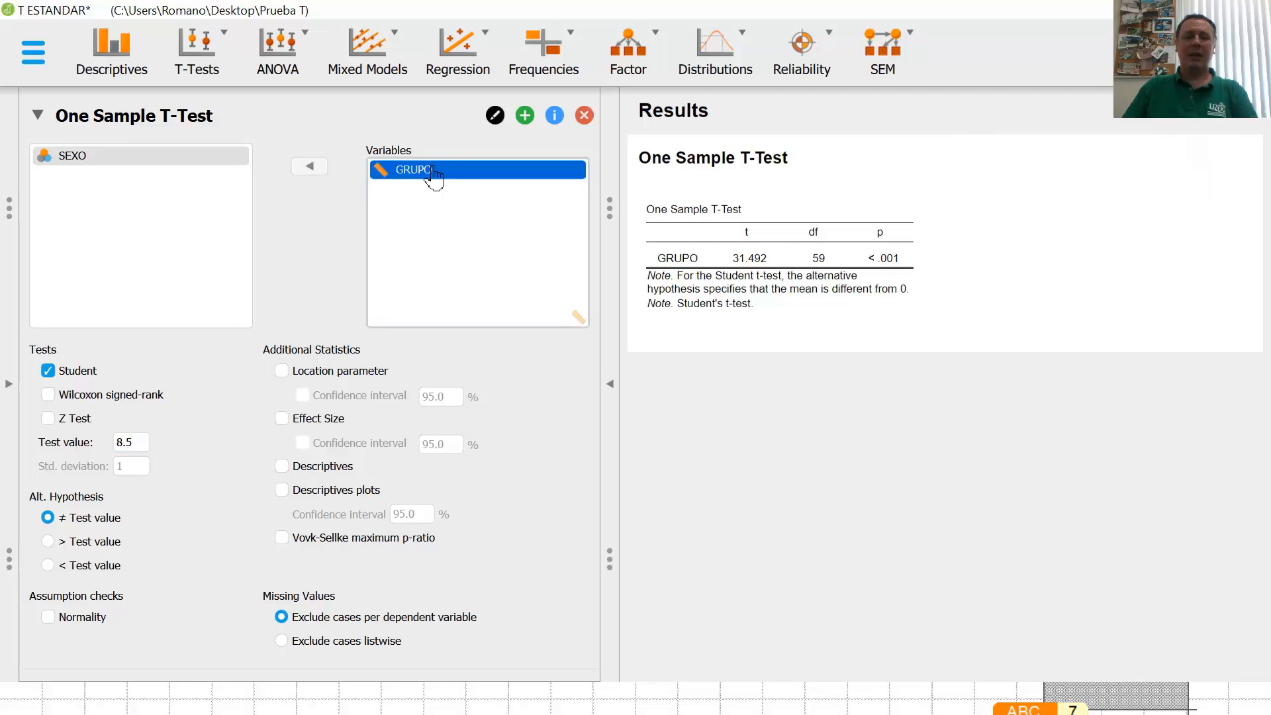
left_click(322, 171)
left_click(89, 159)
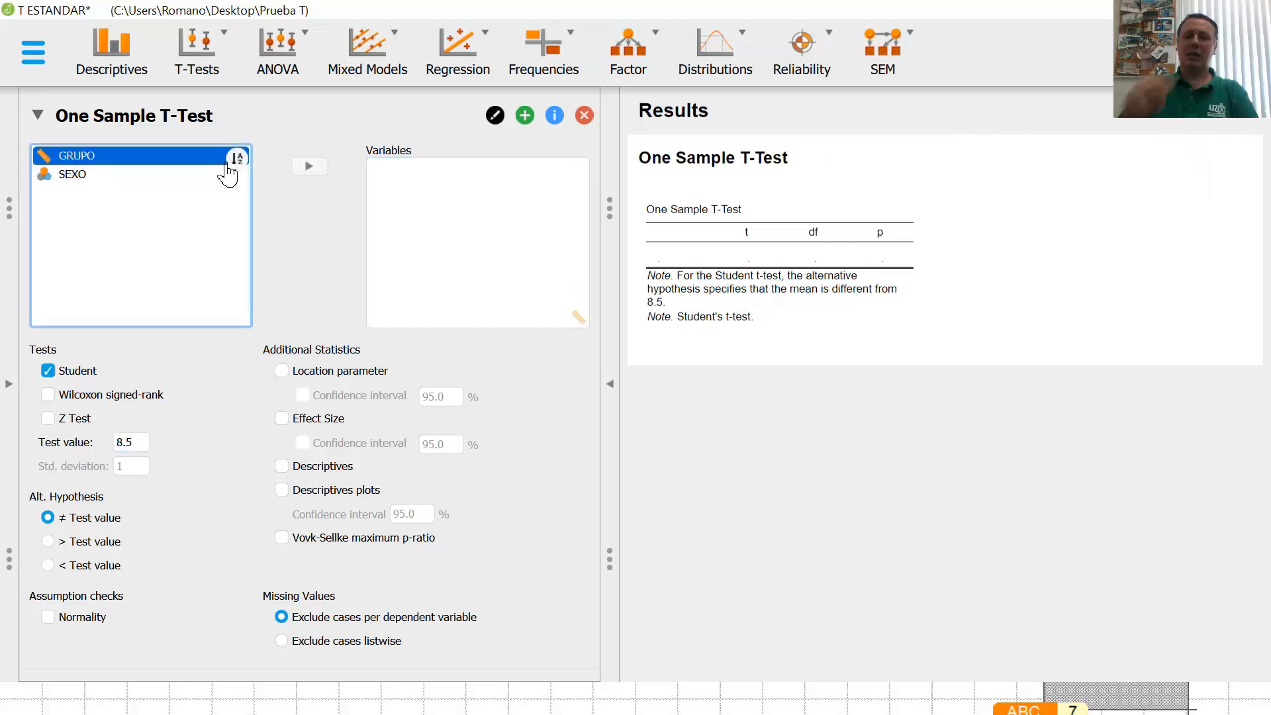
left_click(308, 167)
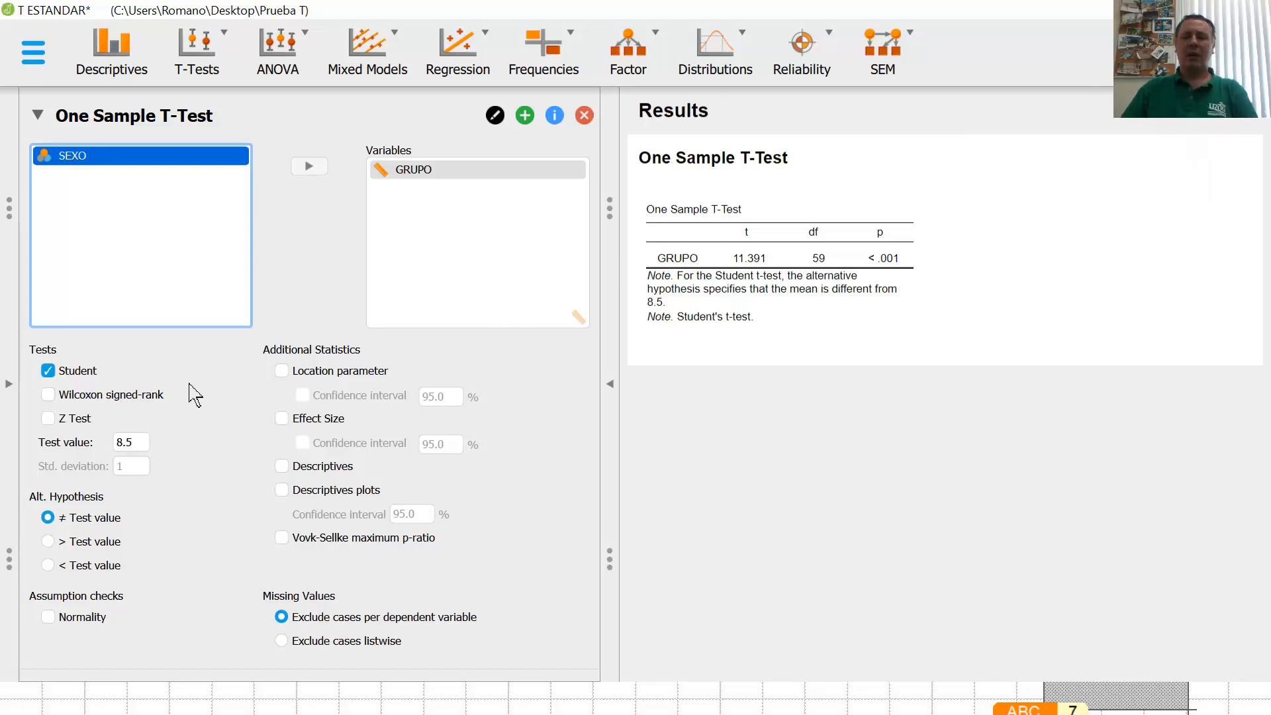
Add the Wilcoxon signed-rank test, descriptives and descriptives plots to the one-sample analysis, keeping the Student test.
left_click(47, 400)
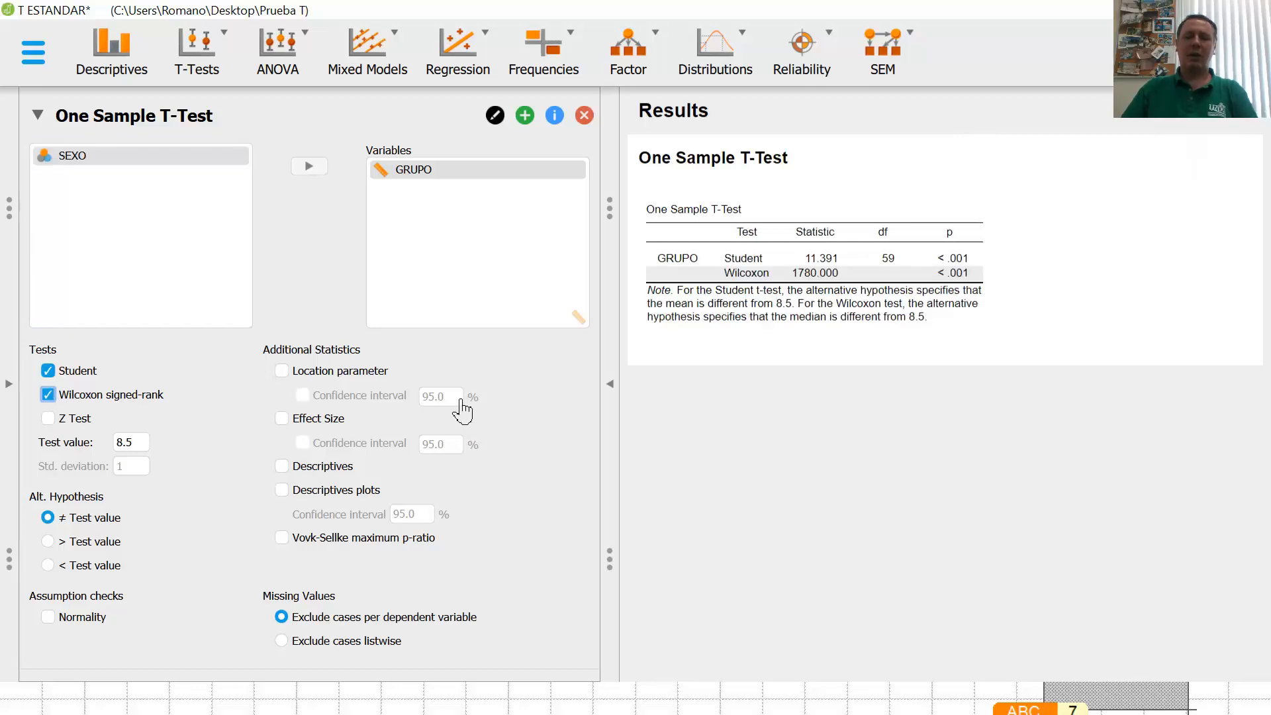
left_click(47, 370)
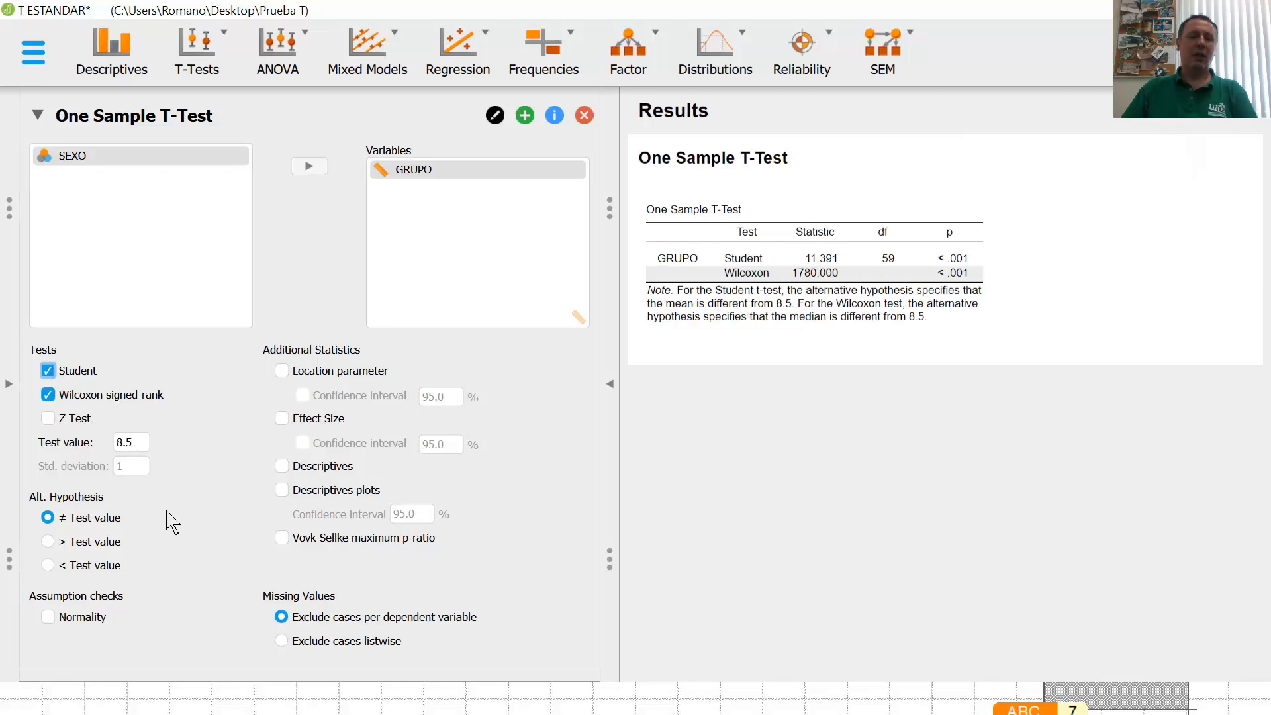
left_click(292, 467)
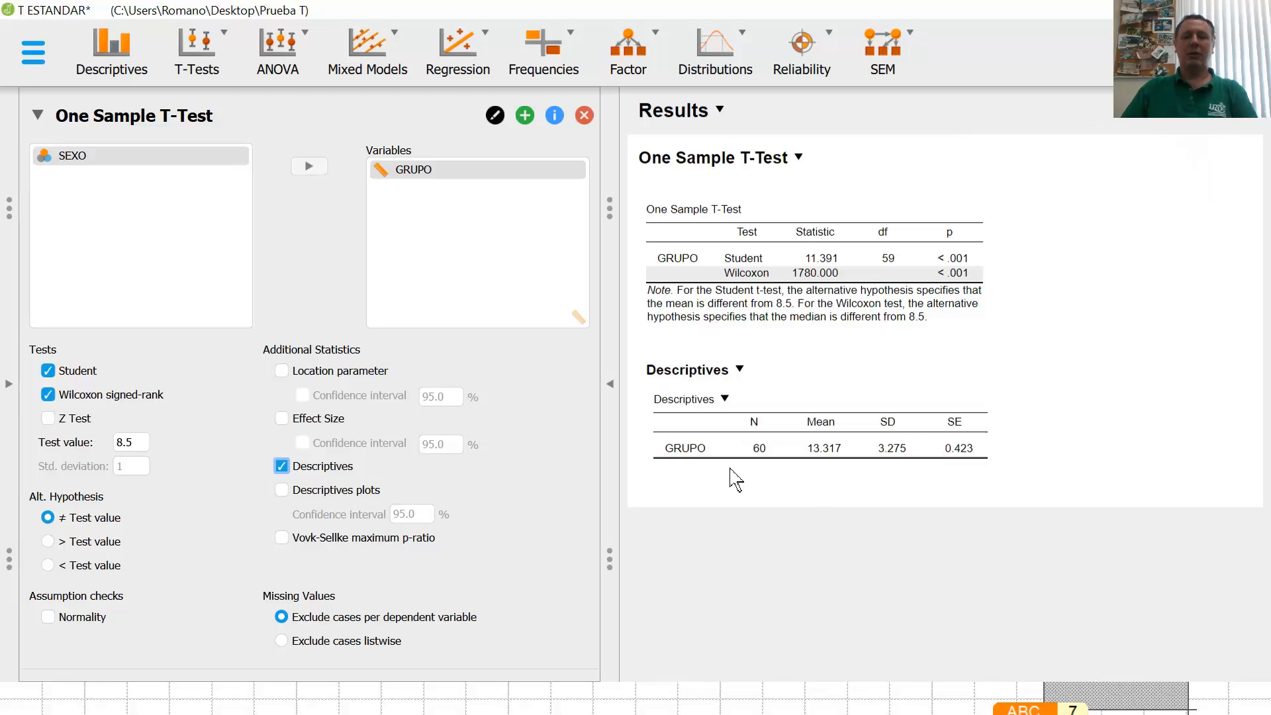
left_click(281, 489)
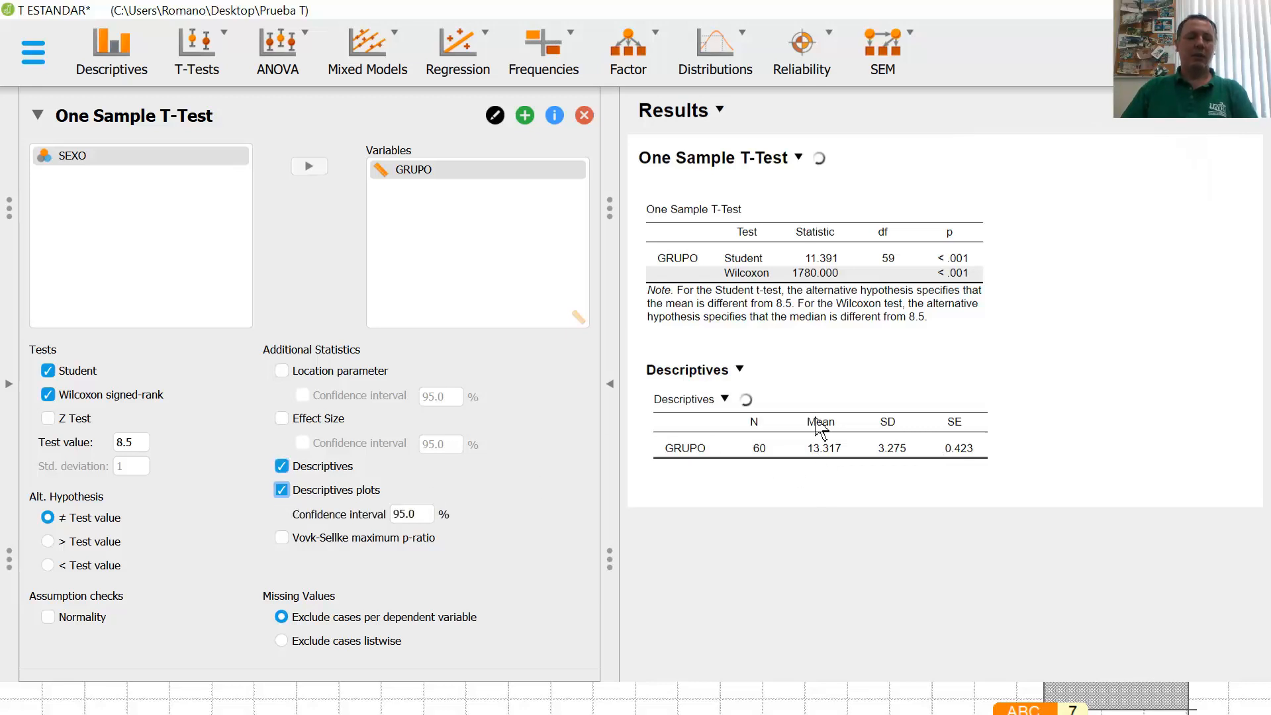
scroll(919, 397, "down", 3)
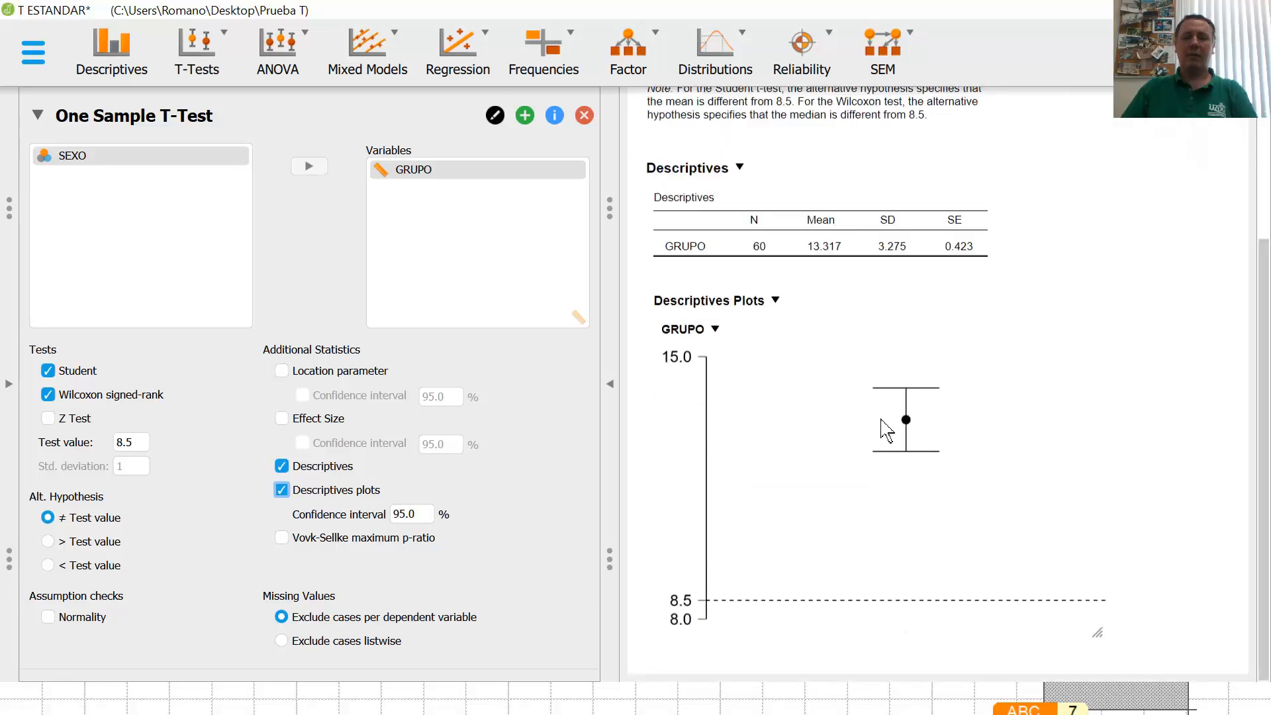
scroll(854, 433, "up", 3)
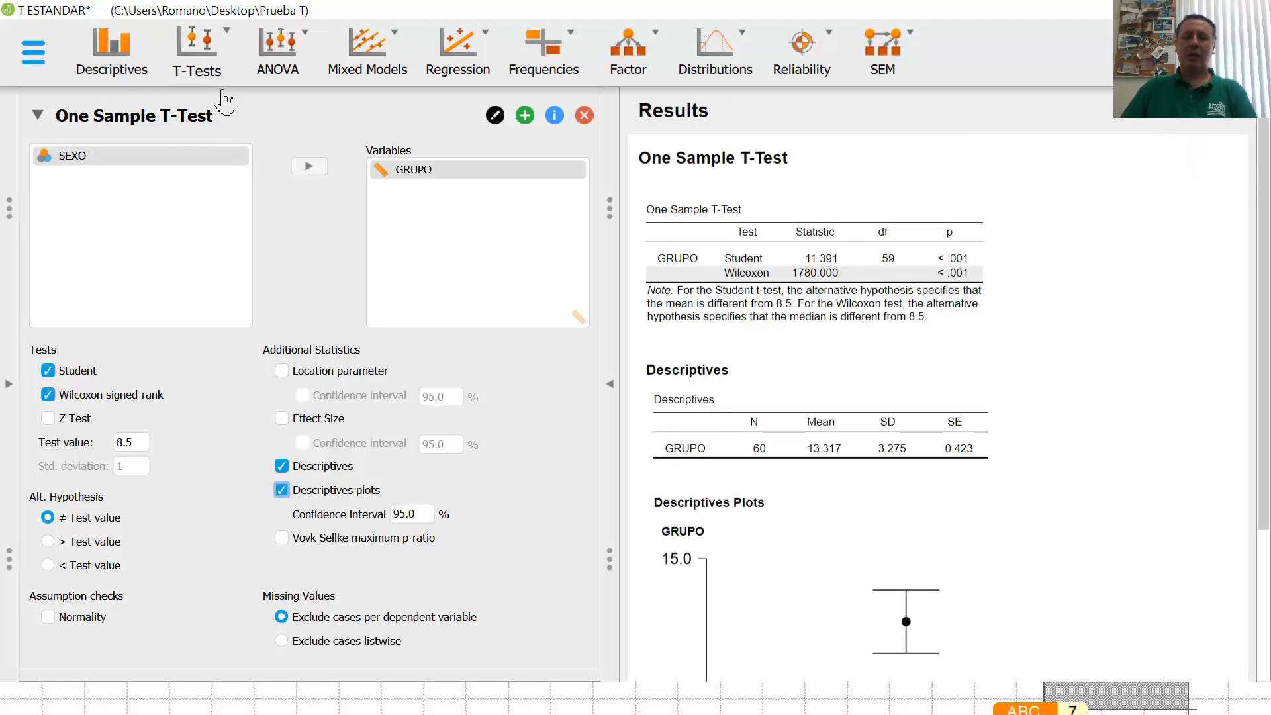
Create a classical Independent Samples T-Test and remove the One Sample T-Test analysis.
left_click(209, 53)
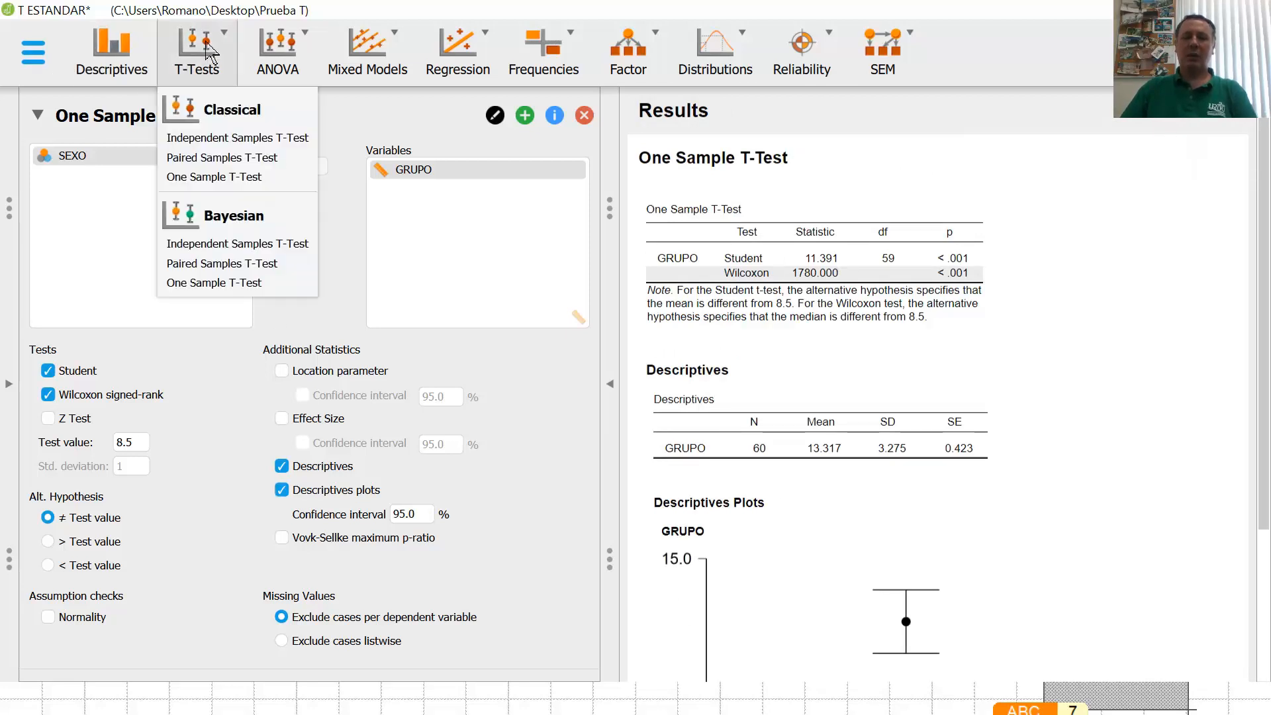
left_click(222, 139)
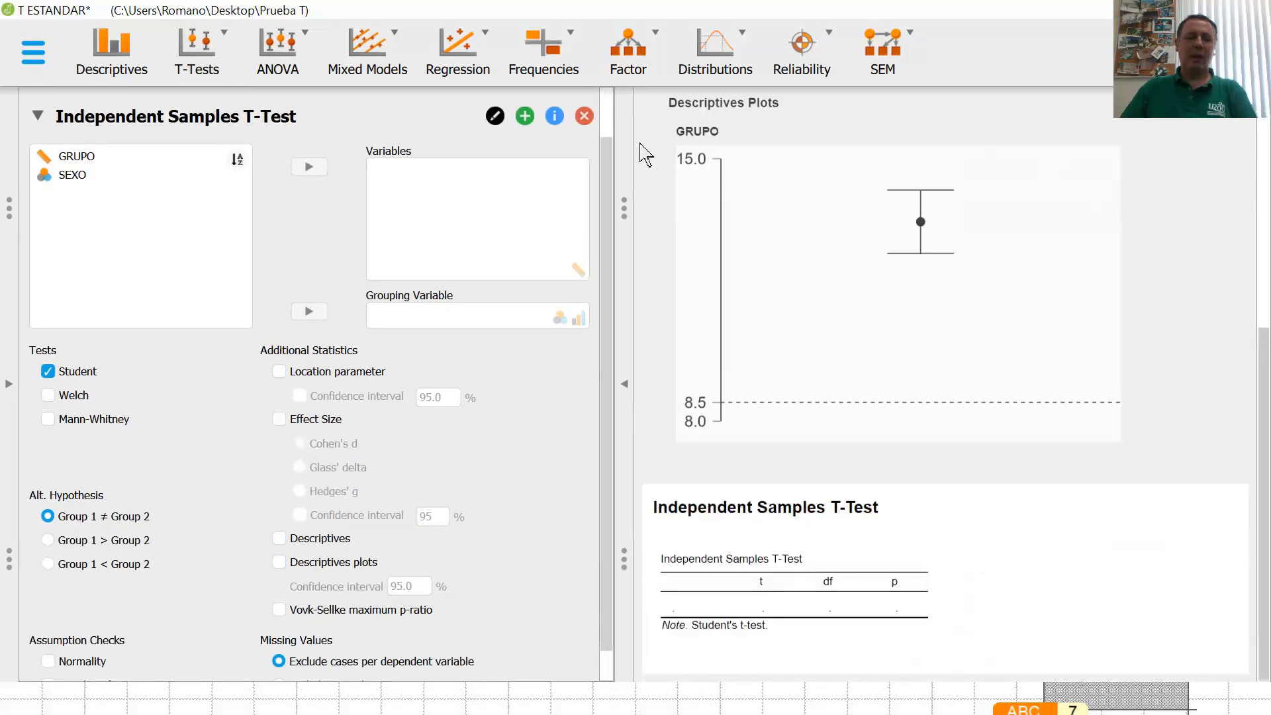
scroll(589, 123, "up", 1)
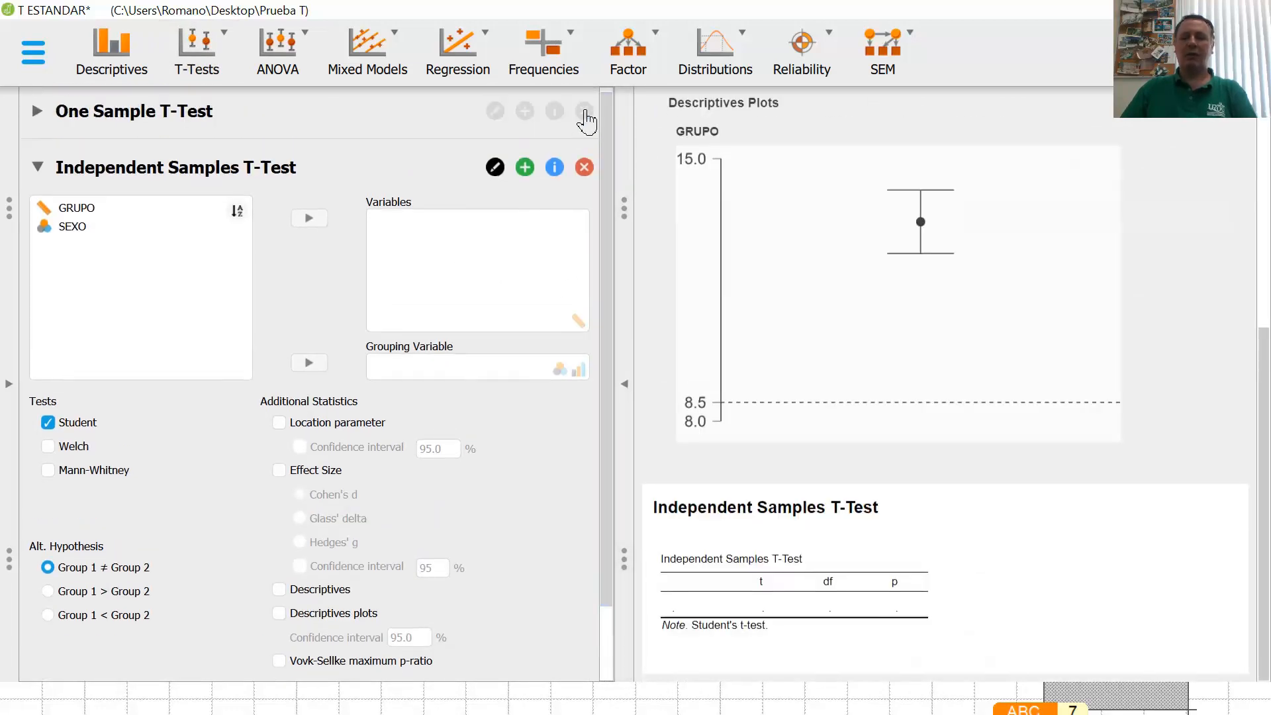
left_click(585, 122)
left_click(583, 116)
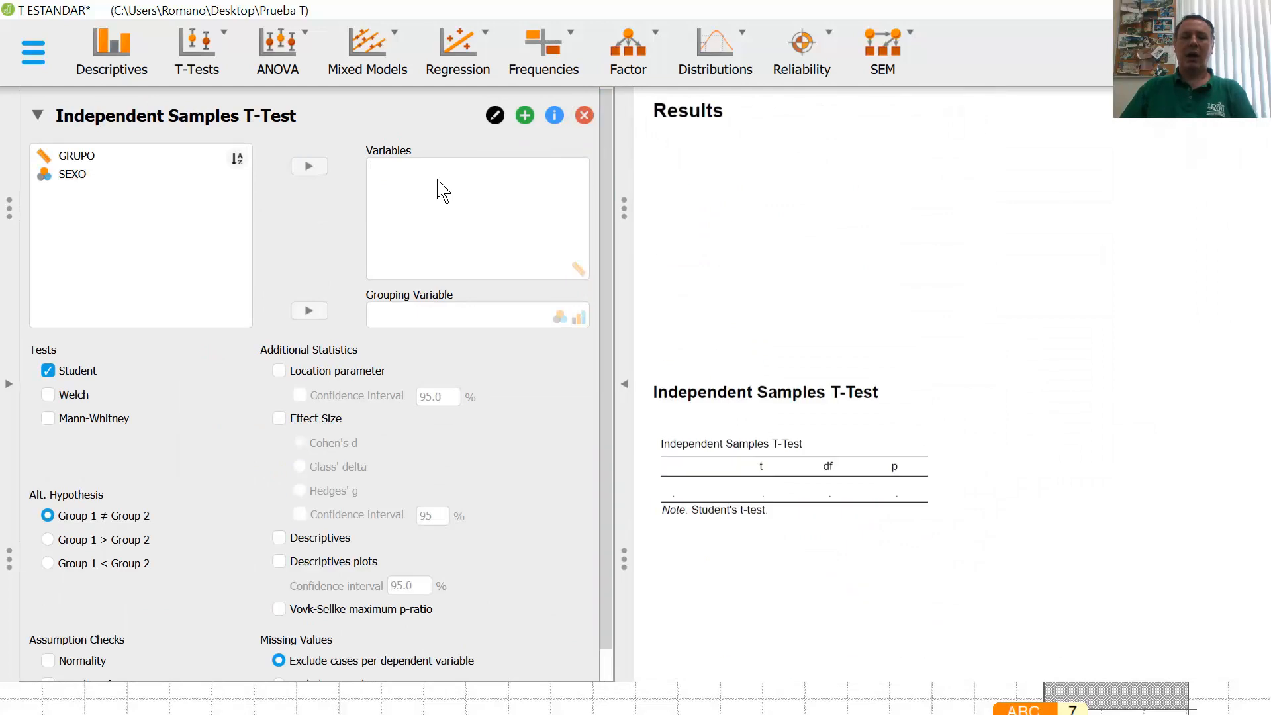
Assign GRUPO as the test variable and SEXO as the grouping variable.
left_click(78, 159)
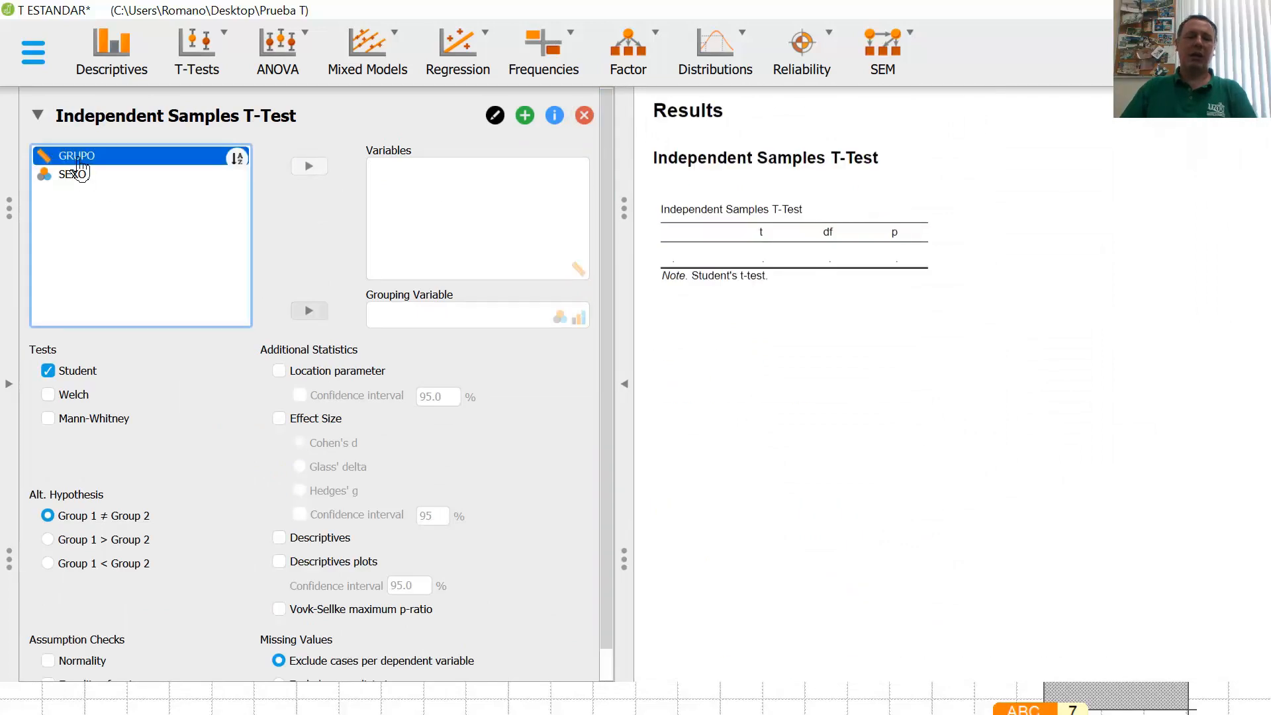
left_click(310, 168)
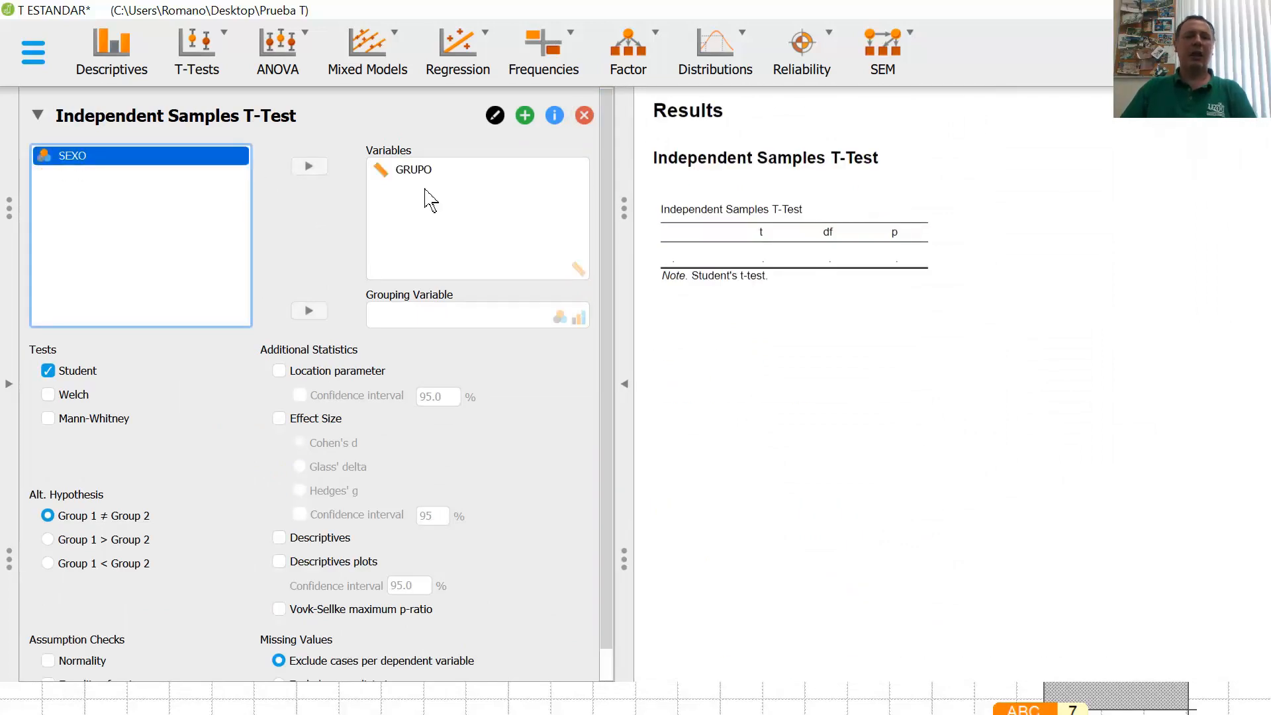
left_click(309, 310)
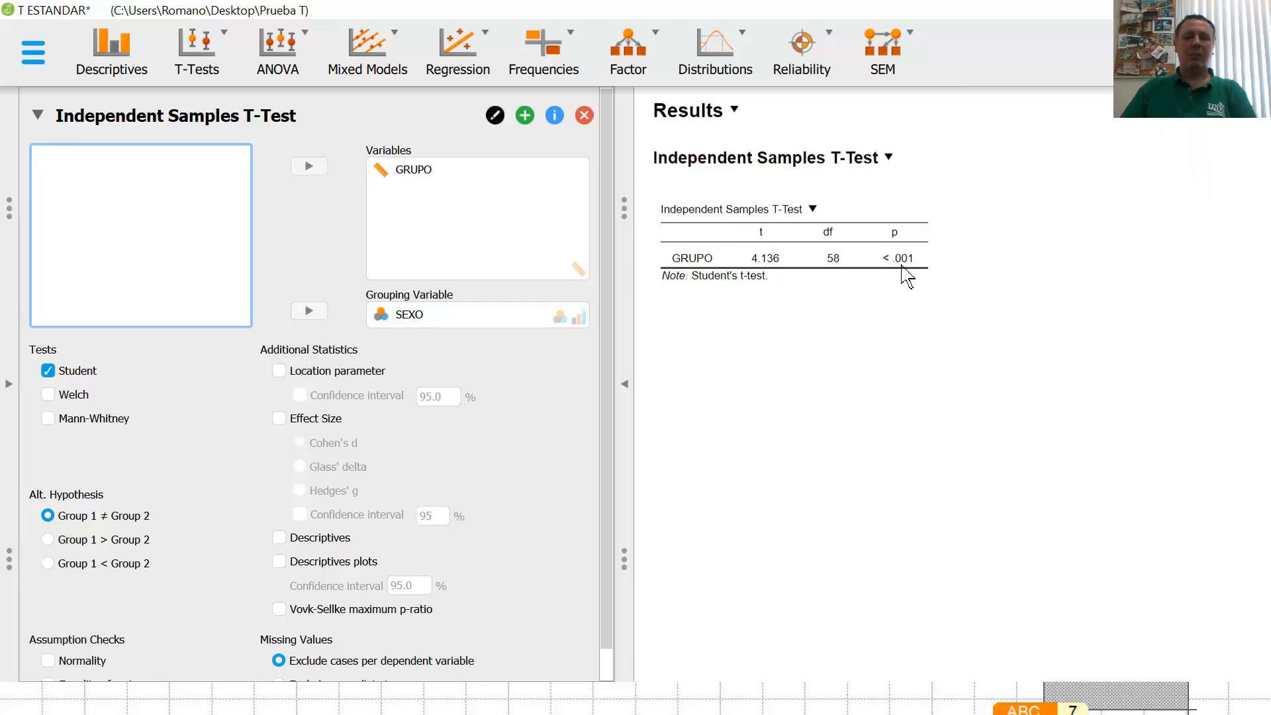
Try the Mann-Whitney test alongside Student, and clear both tests.
left_click(49, 419)
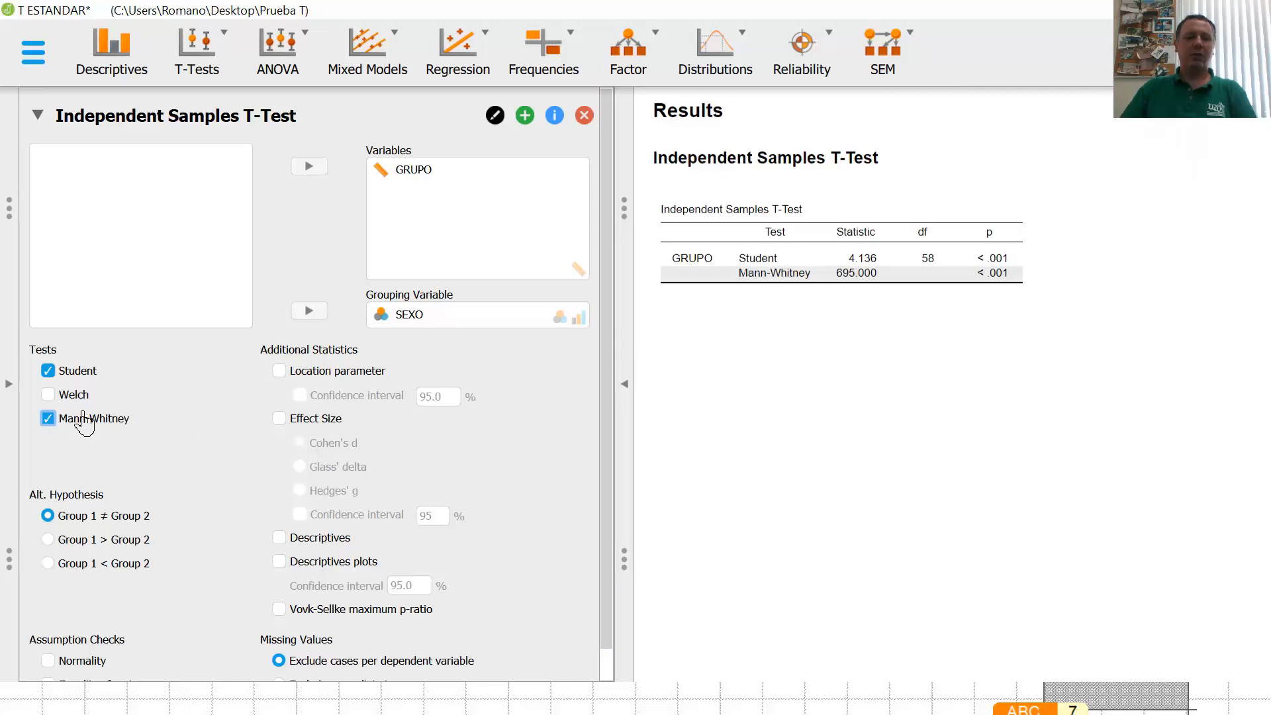
left_click(51, 372)
left_click(49, 419)
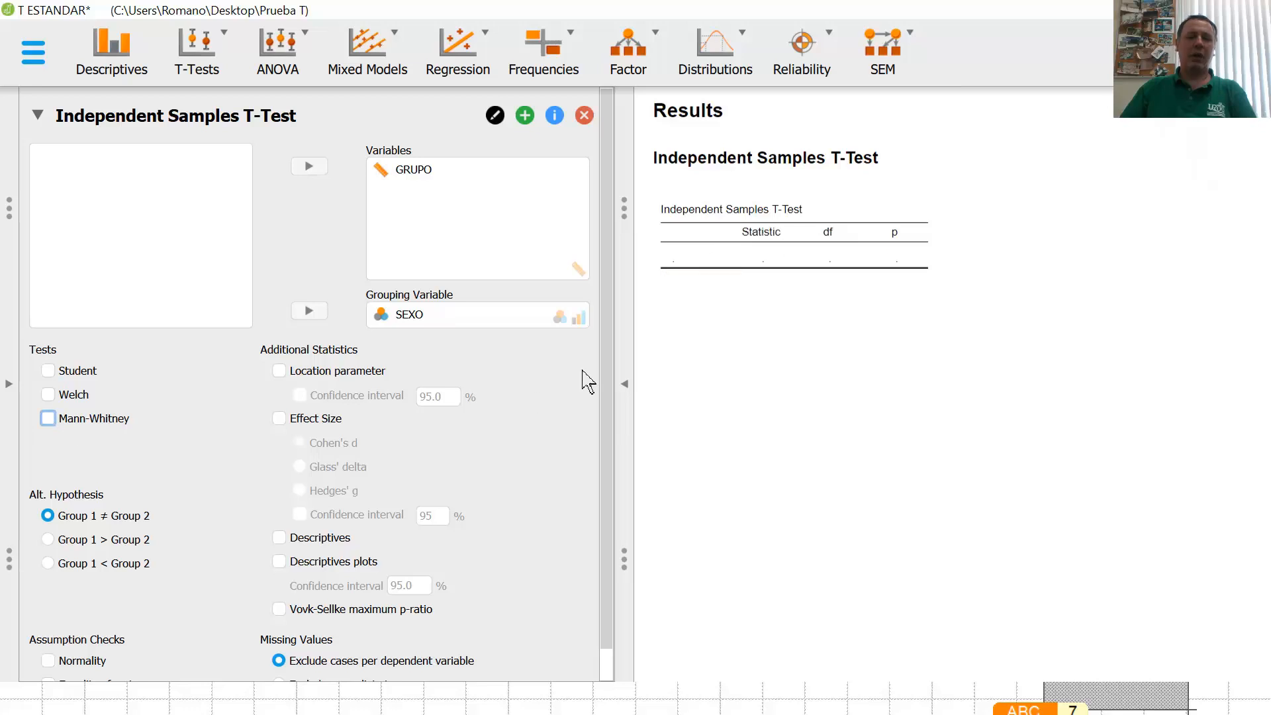
Enable the Normality and Equality of variances assumption checks for the independent samples analysis.
left_click_drag(608, 382, 607, 474)
left_click(49, 630)
left_click(49, 652)
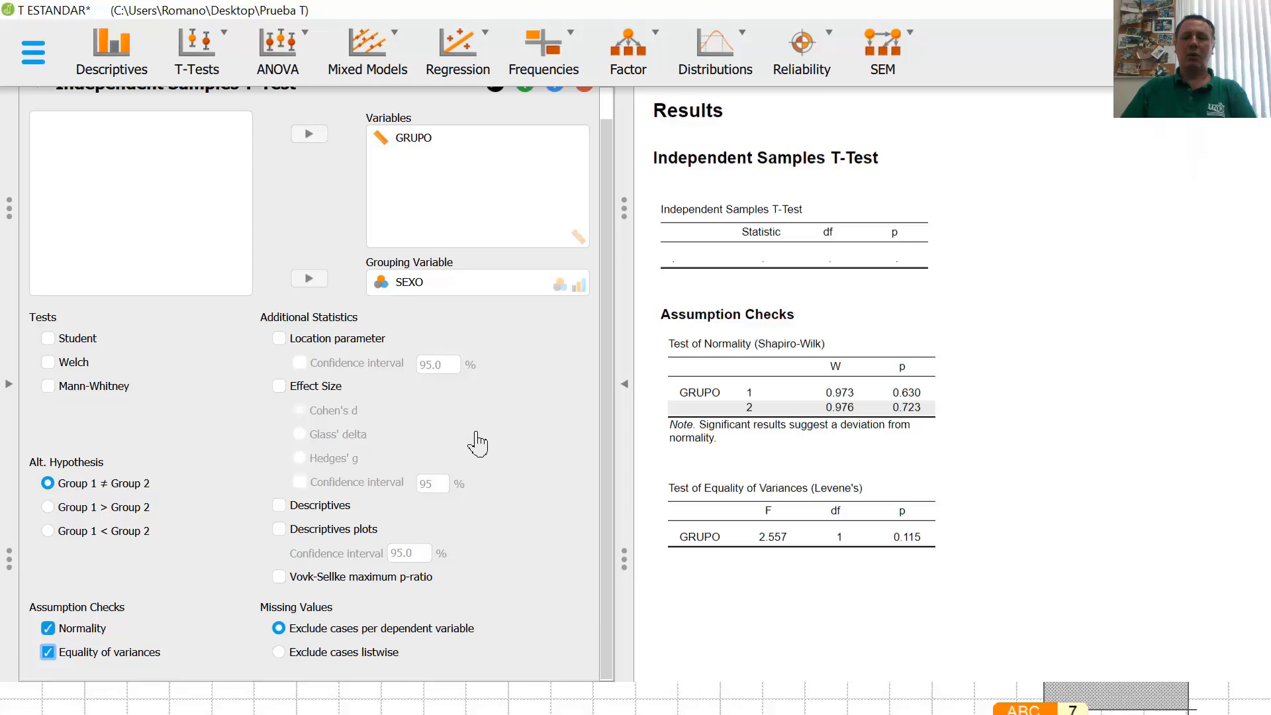
left_click(48, 628)
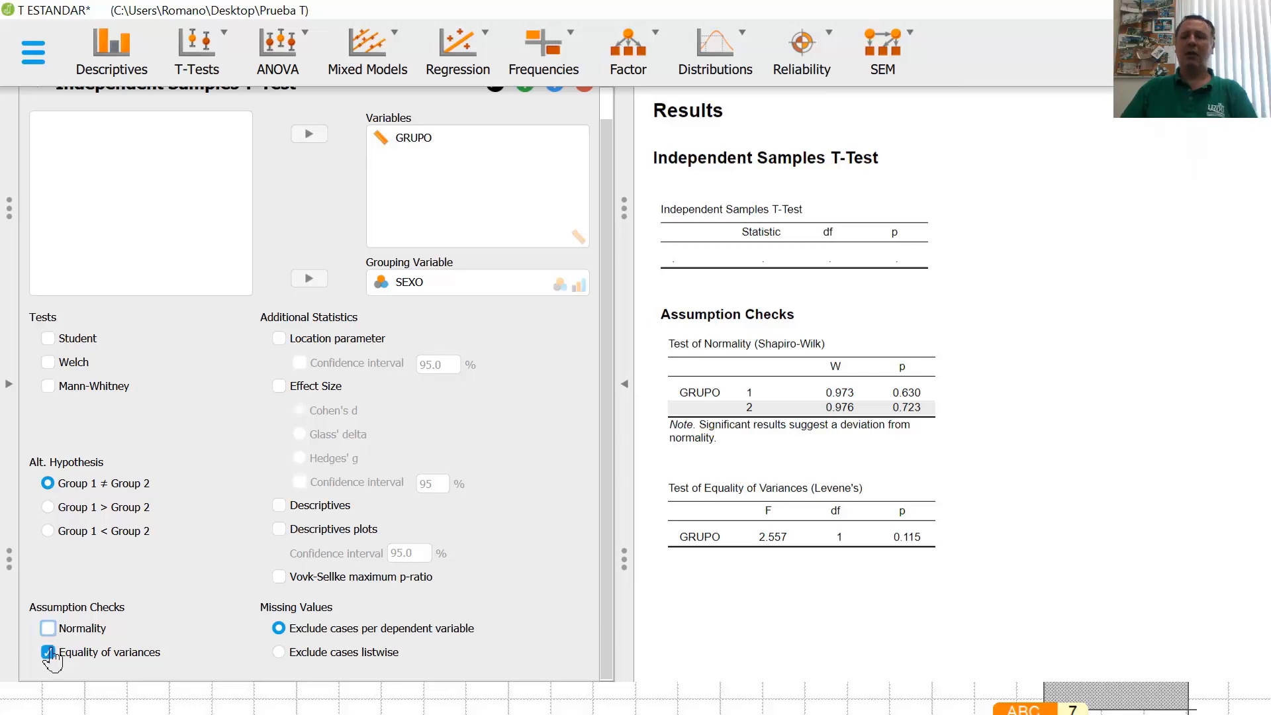
left_click(48, 652)
left_click(47, 627)
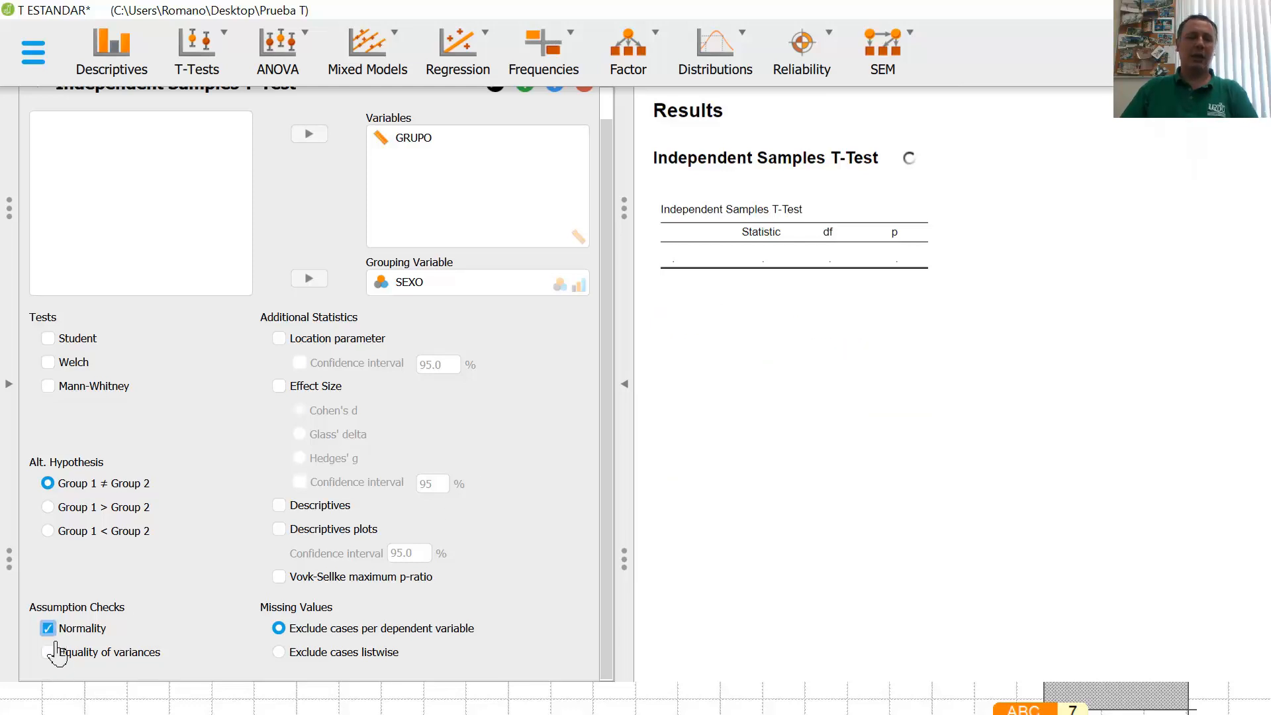
left_click(48, 652)
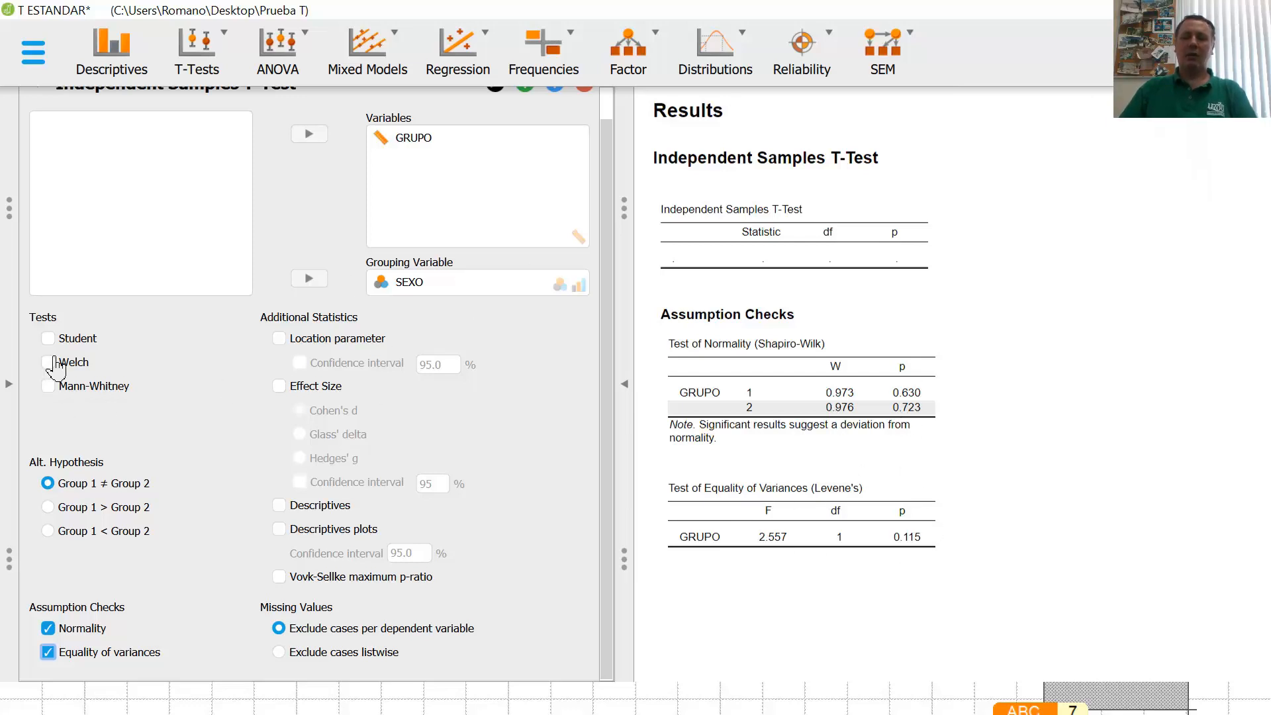
Enable the Student and Mann-Whitney tests and turn off both assumption checks.
left_click(47, 339)
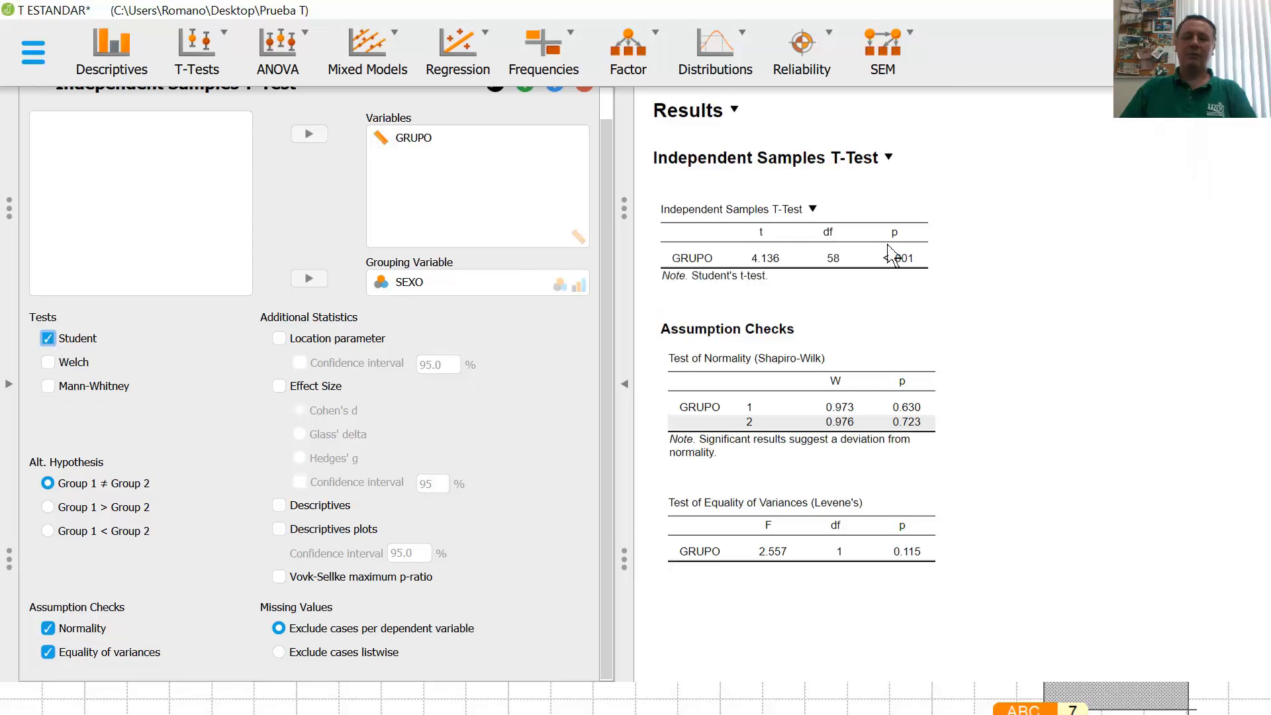
left_click(48, 386)
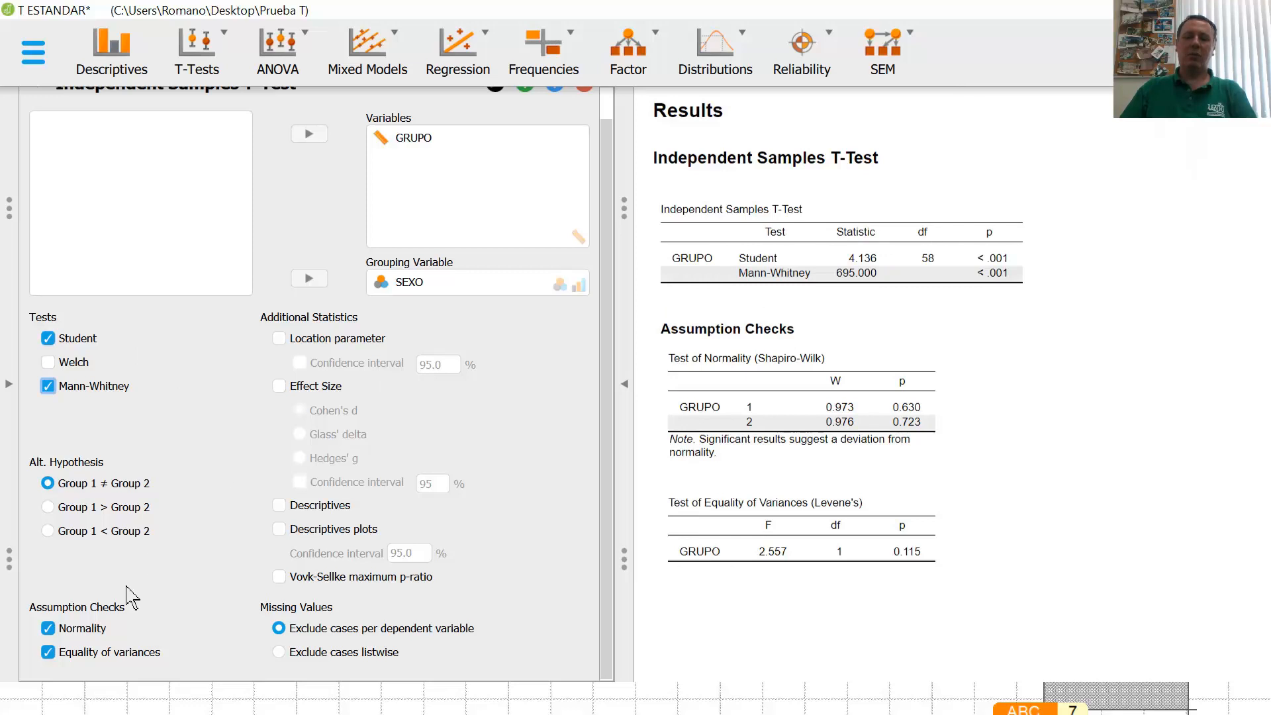
left_click(47, 628)
left_click(48, 652)
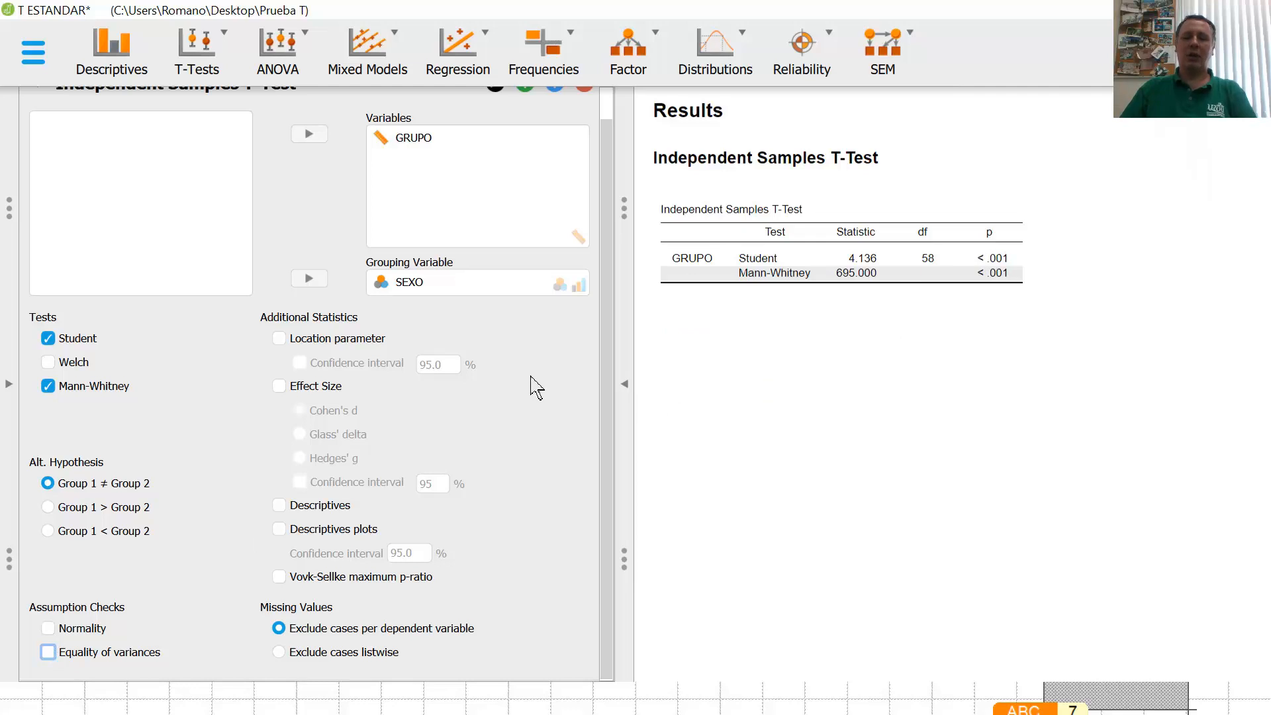
Add group descriptives and descriptives plots to the independent samples analysis and examine the plot of GRUPO by SEXO.
left_click(278, 506)
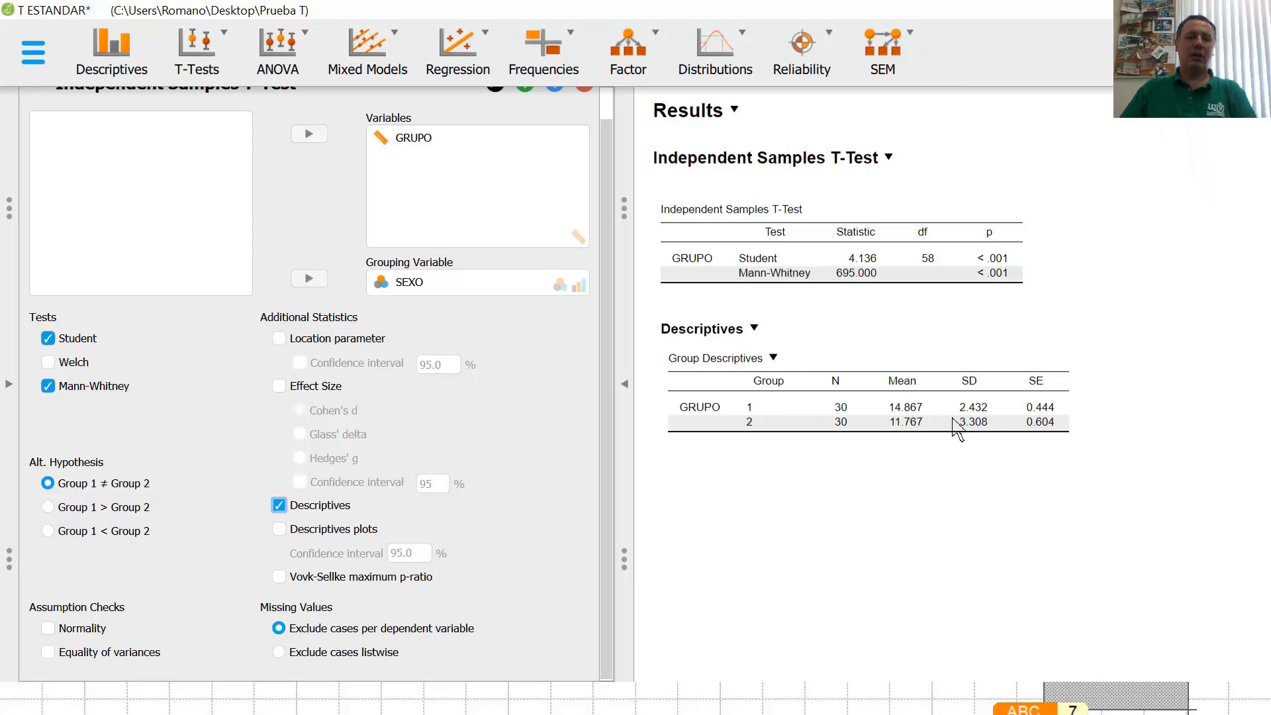
left_click(278, 529)
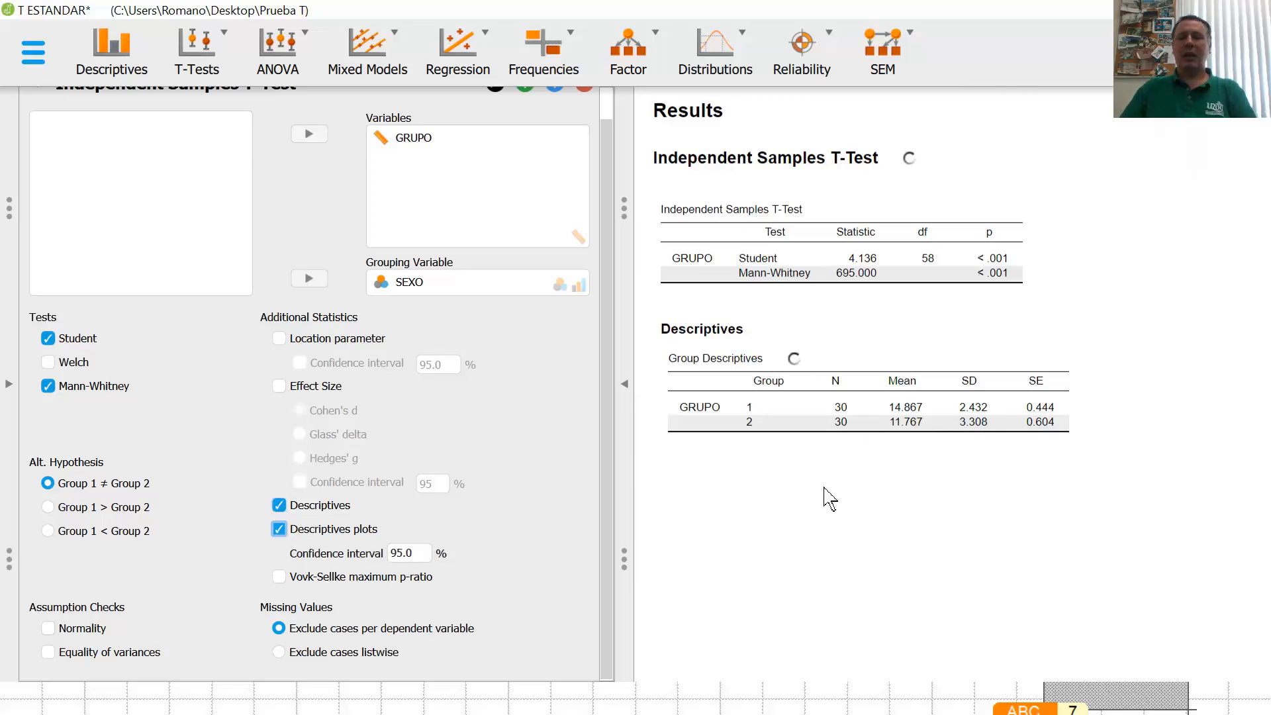
scroll(880, 488, "down", 2)
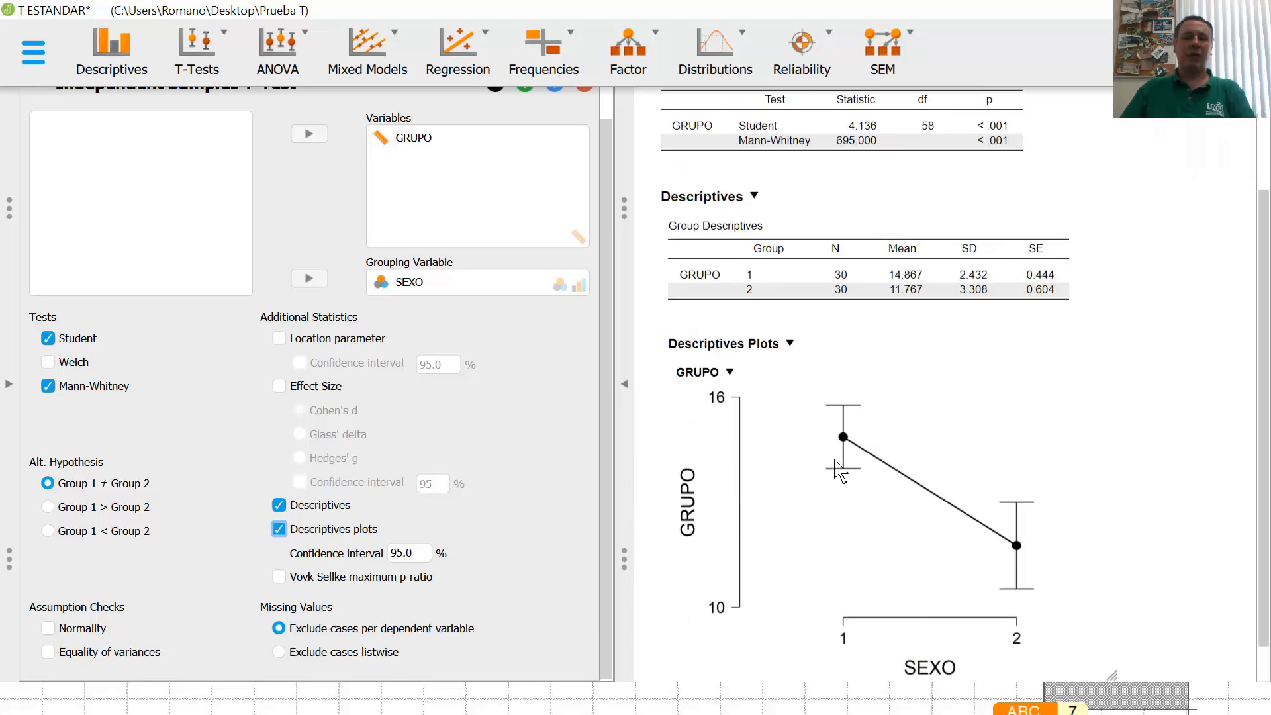
scroll(824, 471, "down", 1)
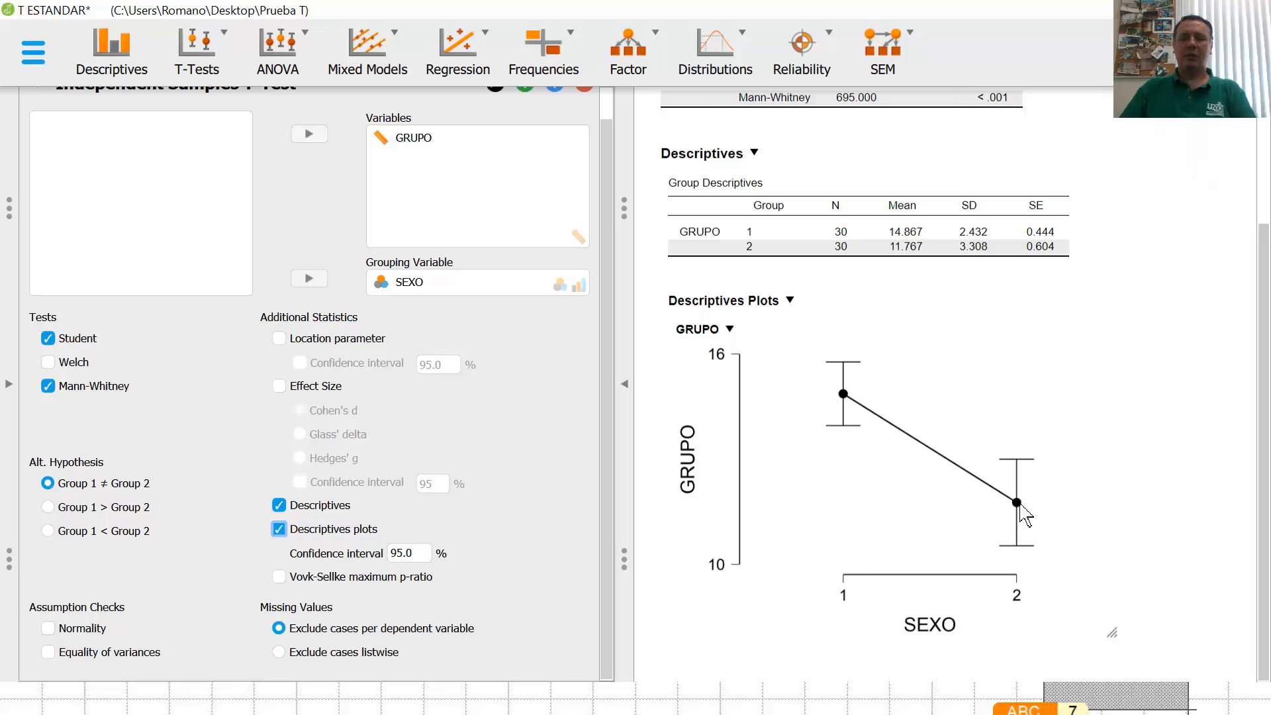
Remove the Independent Samples T-Test analysis to return to the data table.
scroll(728, 533, "up", 3)
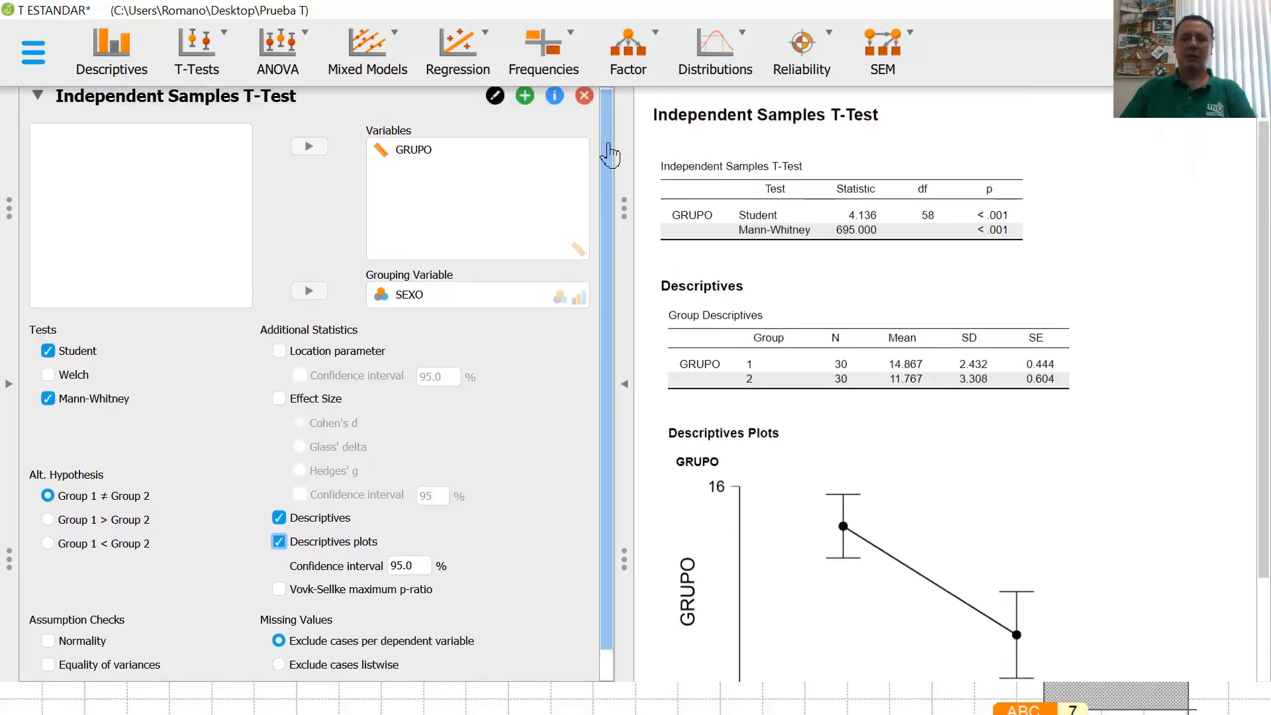
scroll(604, 170, "up", 1)
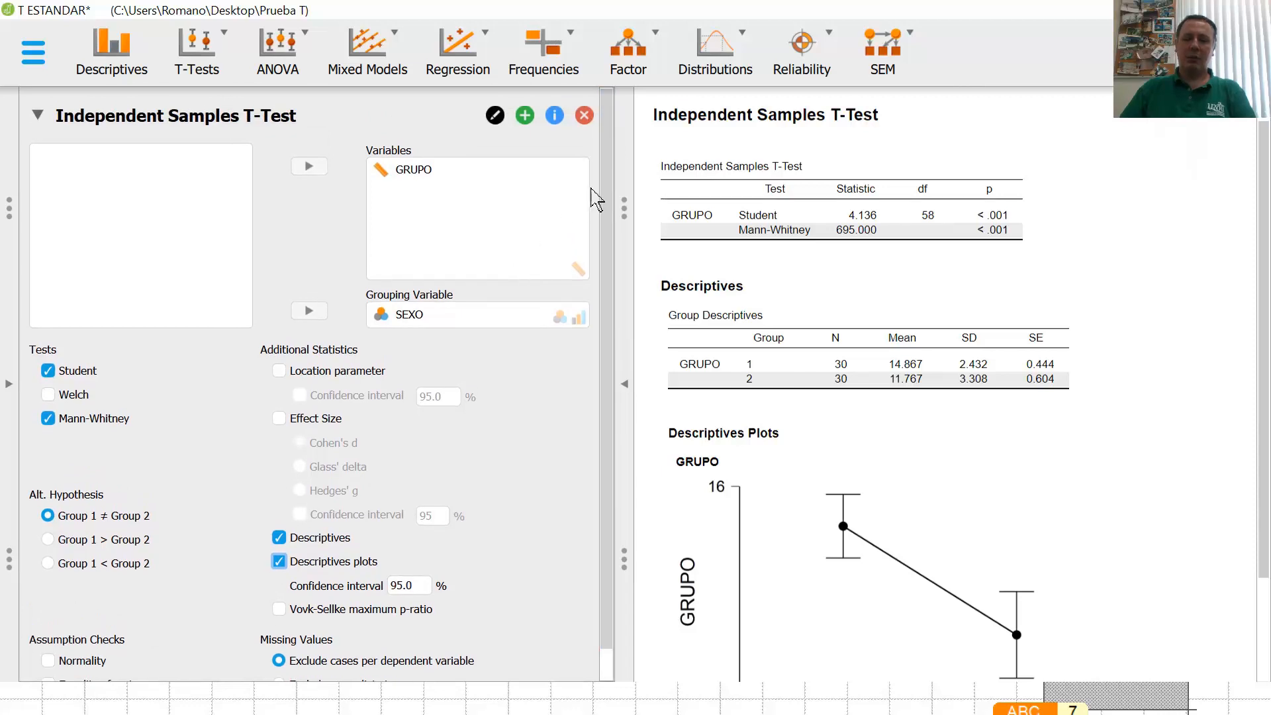
left_click(584, 115)
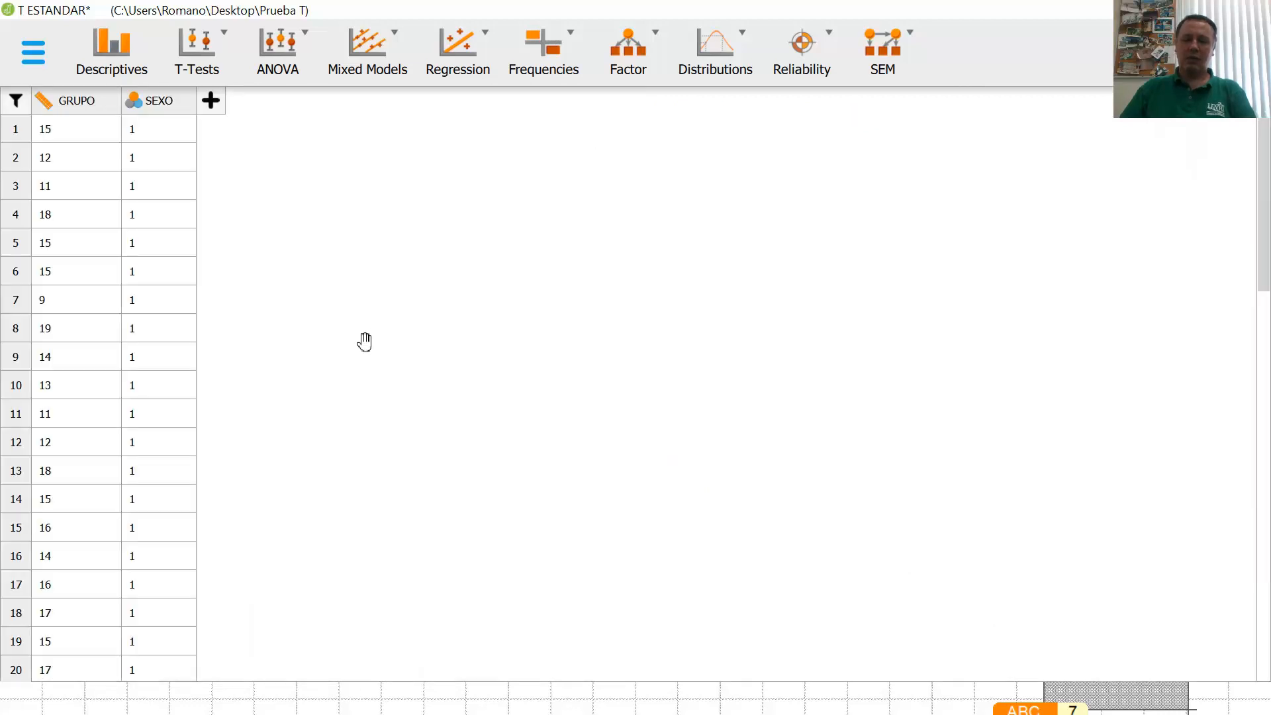
Label value 1 of the SEXO variable as "Ellas".
left_click(153, 106)
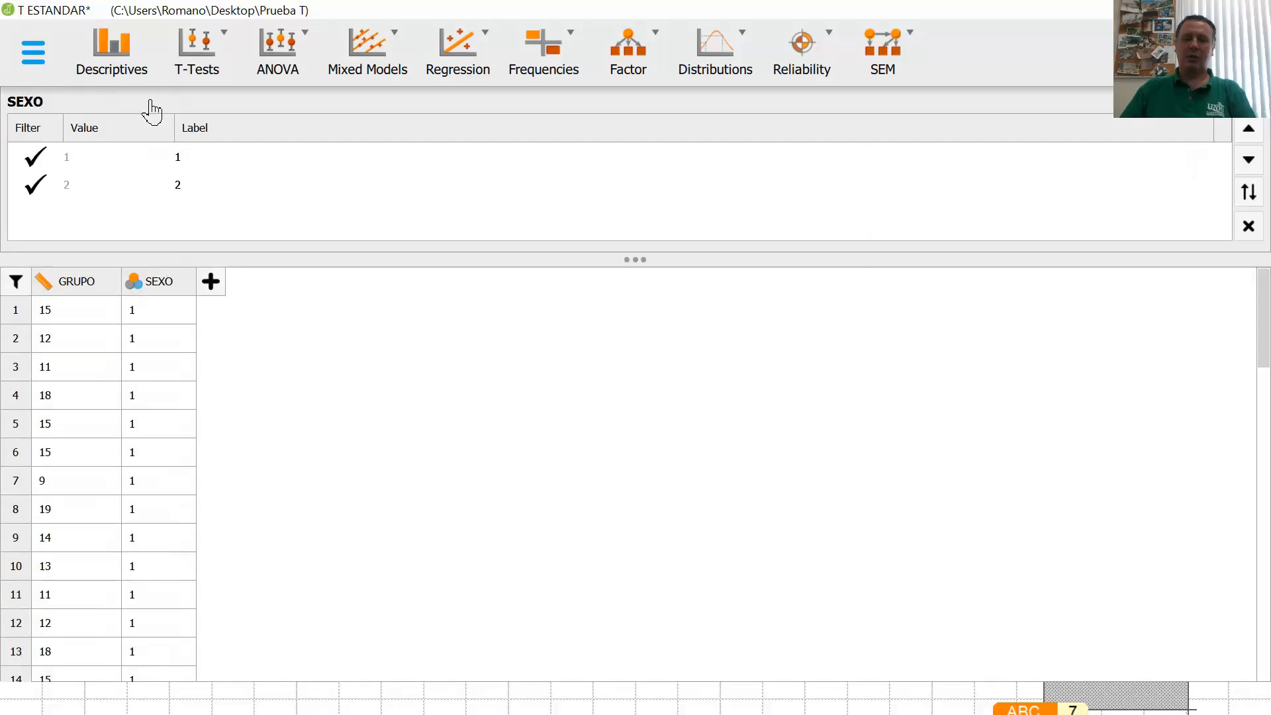
left_click(198, 164)
key("BackSpace")
type("mU")
key("Caps_Lock")
type("Mu")
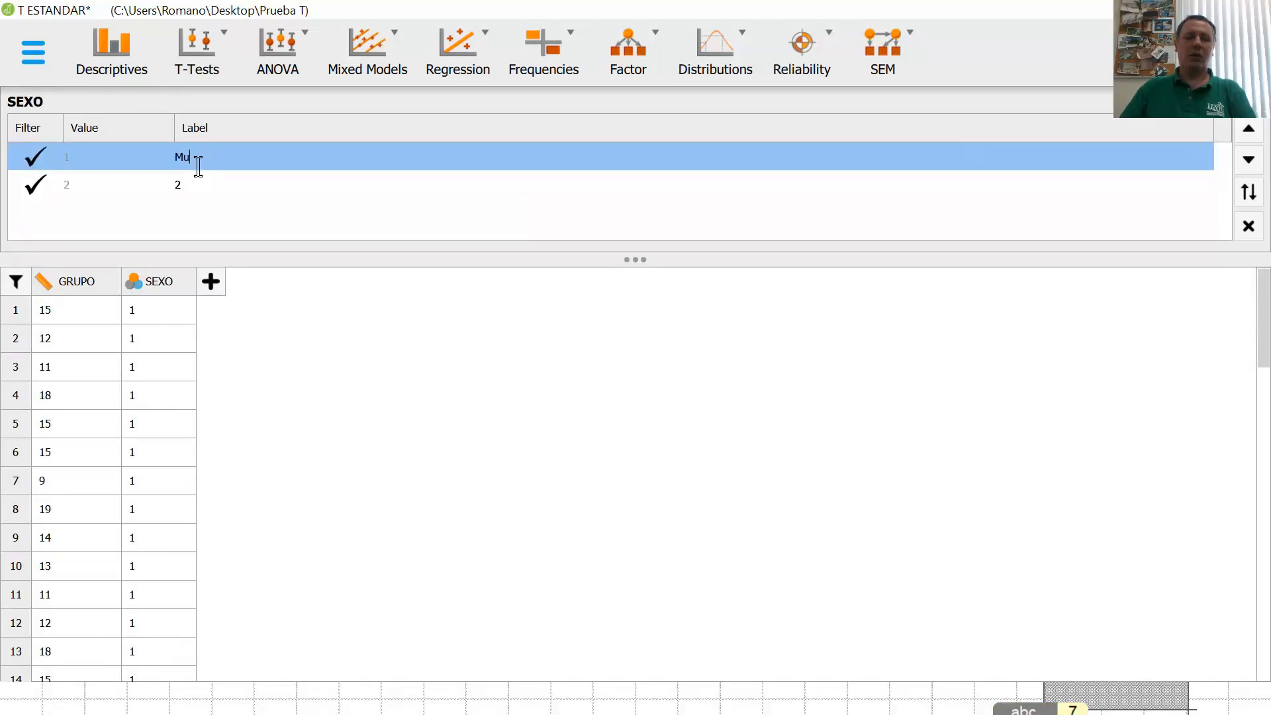
key("BackSpace")
type("Ellas")
Label value 2 of the SEXO variable as "Ellos".
left_click(202, 190)
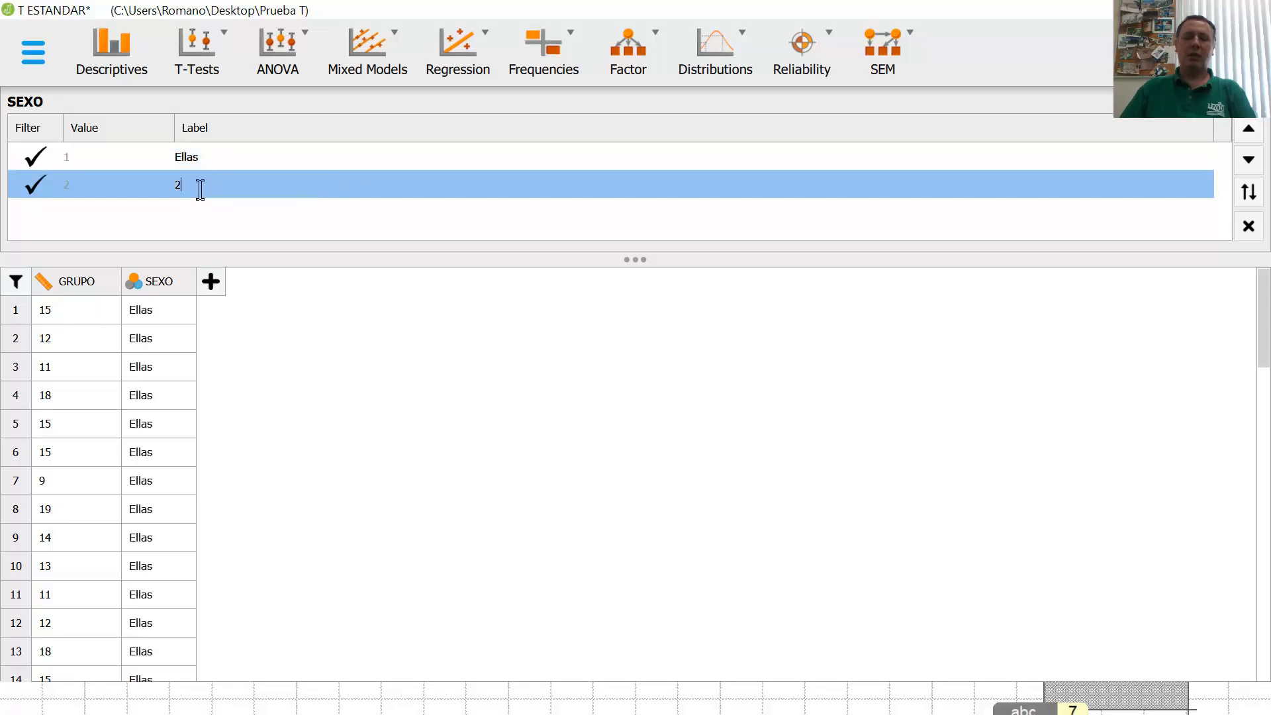
key("Caps_Lock")
type("ELL")
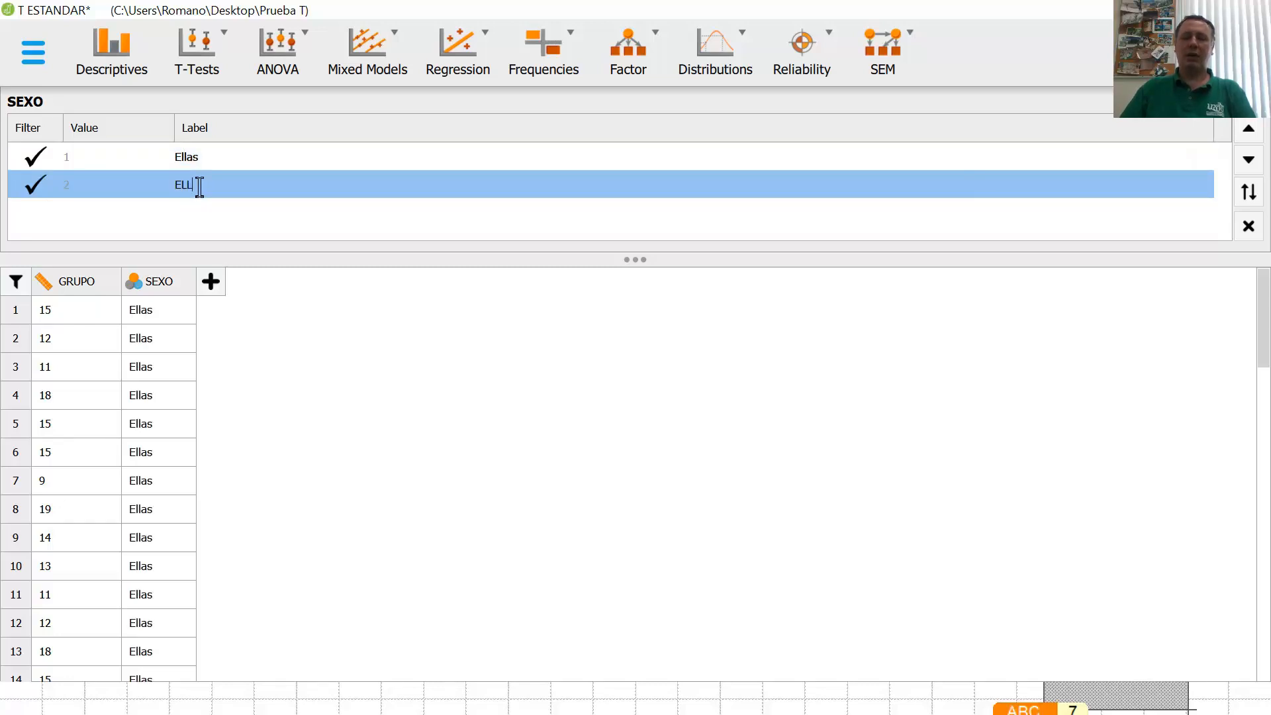
key("BackSpace")
key("Caps_Lock")
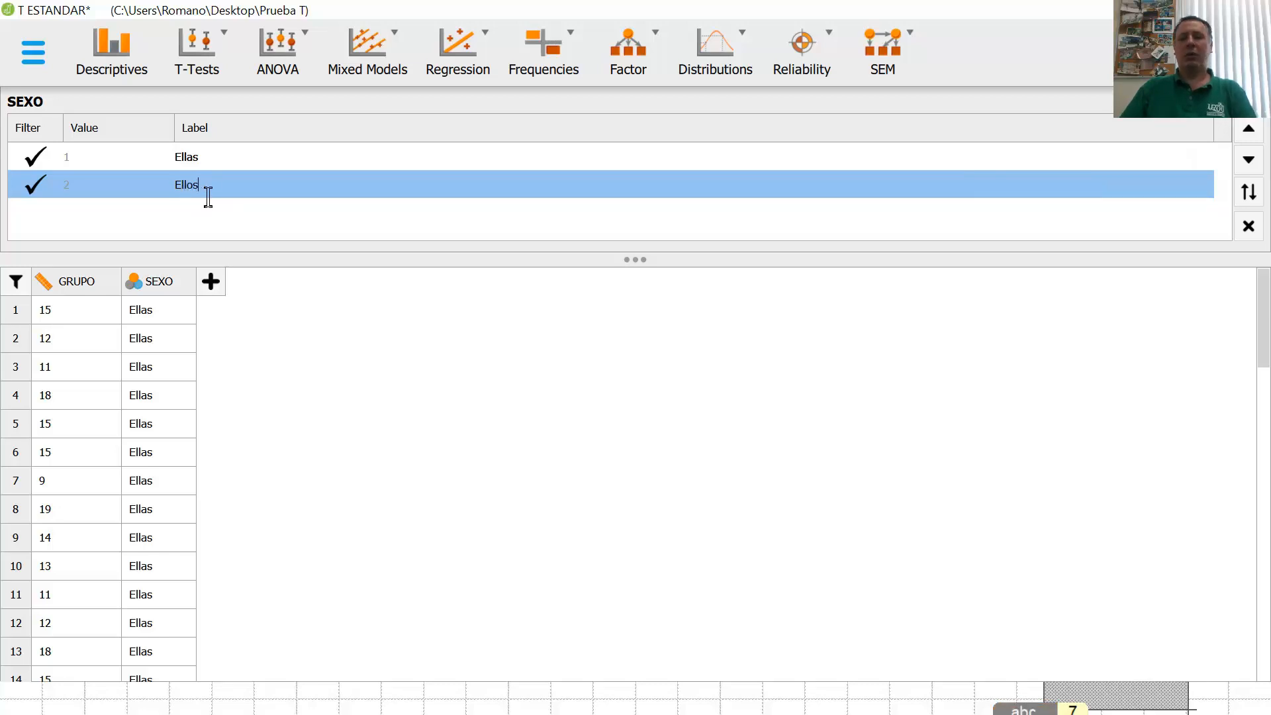
left_click(245, 153)
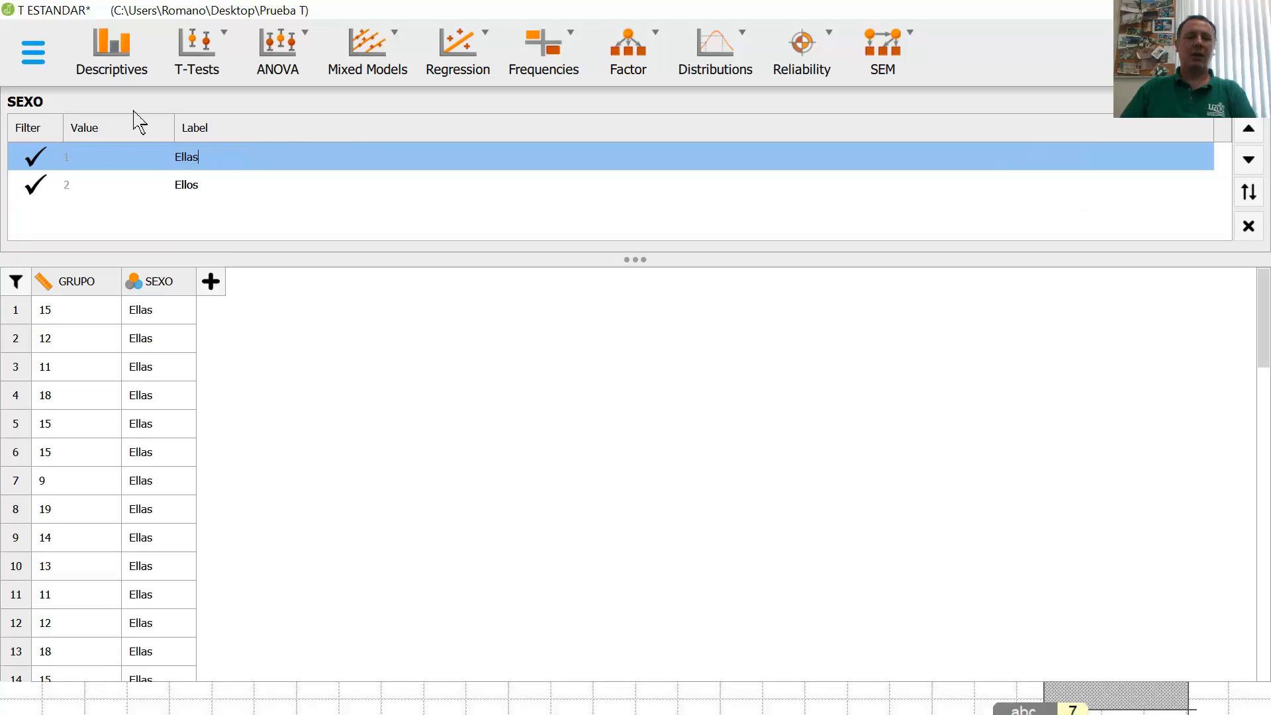
Run a classical independent samples t-test on GRUPO grouped by SEXO, with descriptives plots.
left_click(196, 53)
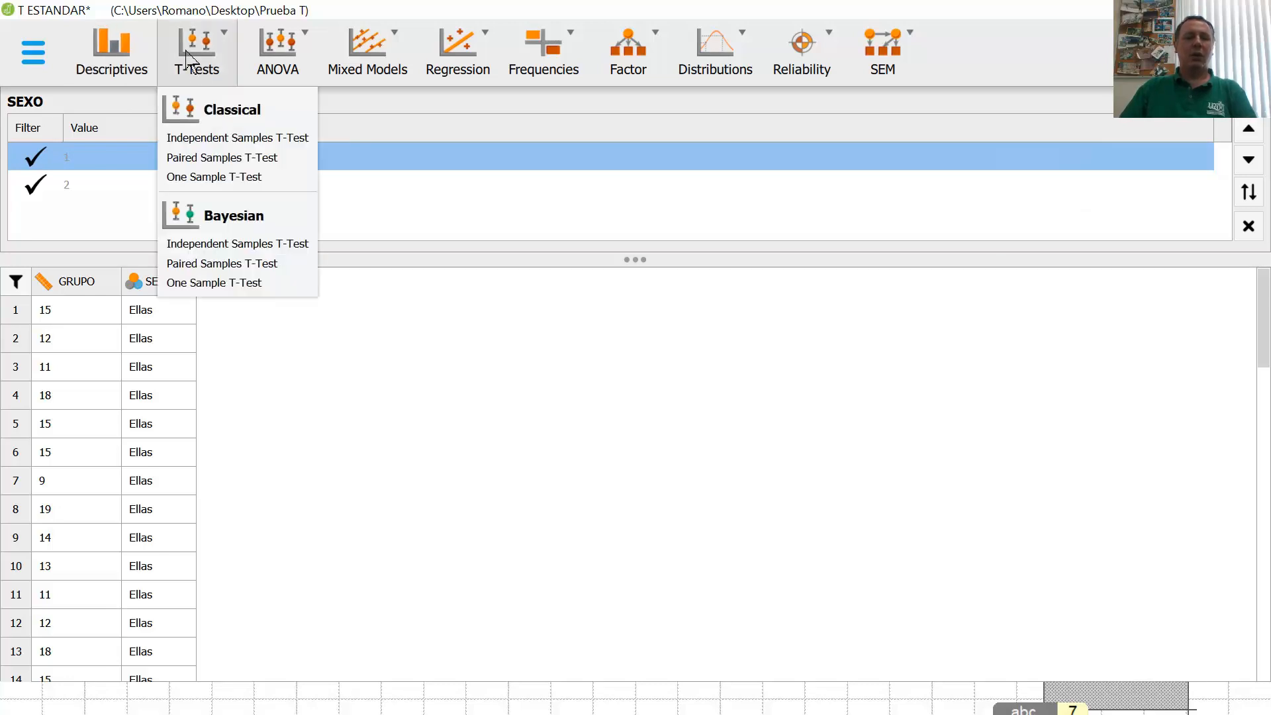
left_click(218, 143)
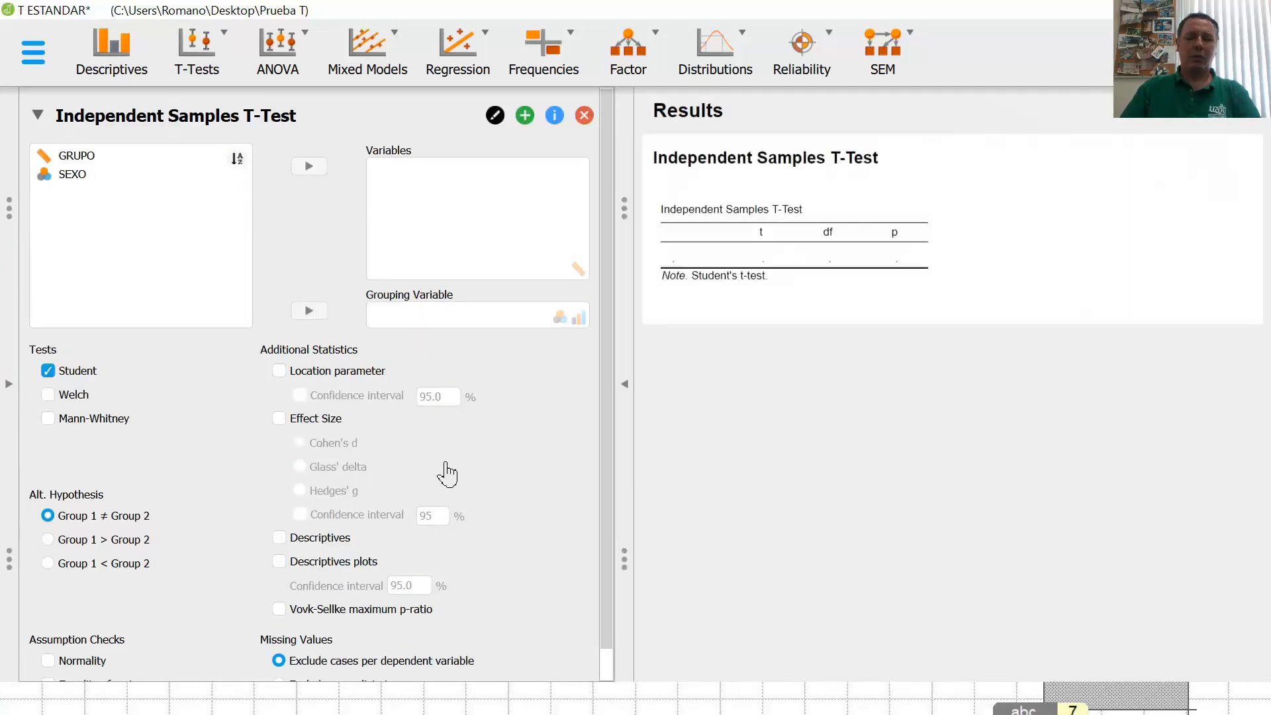
left_click(281, 562)
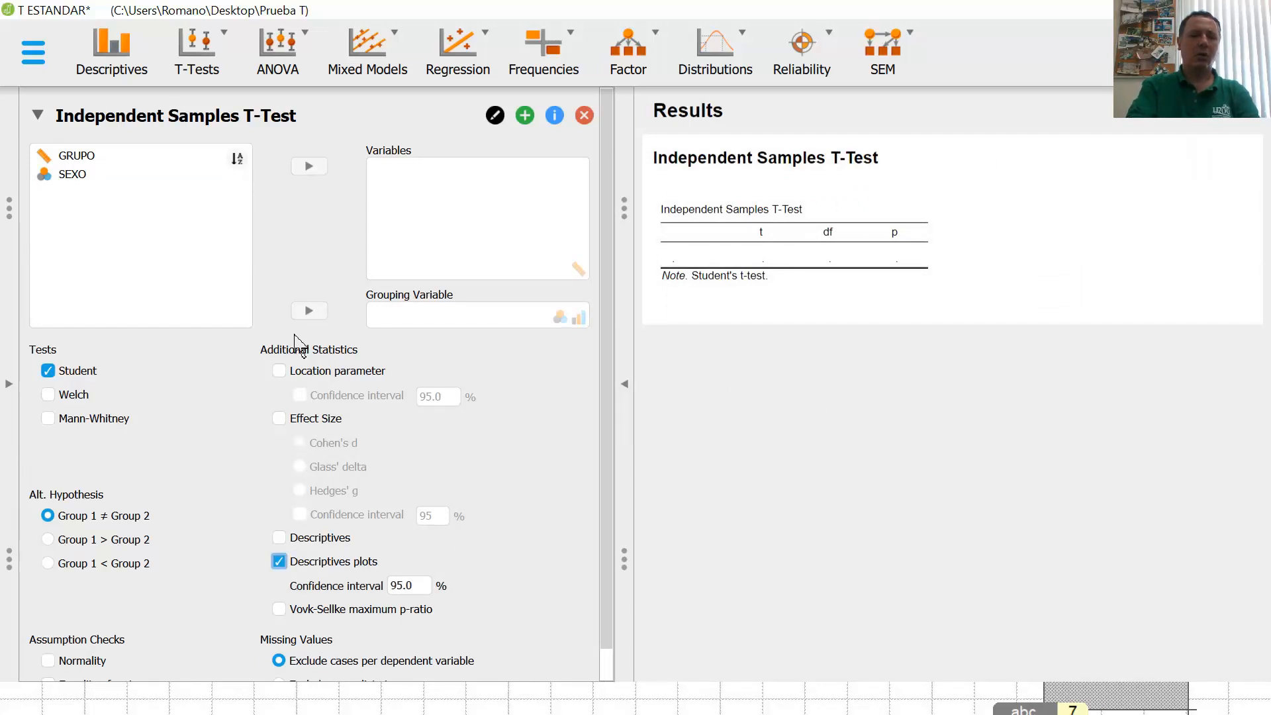
left_click(76, 157)
left_click(308, 173)
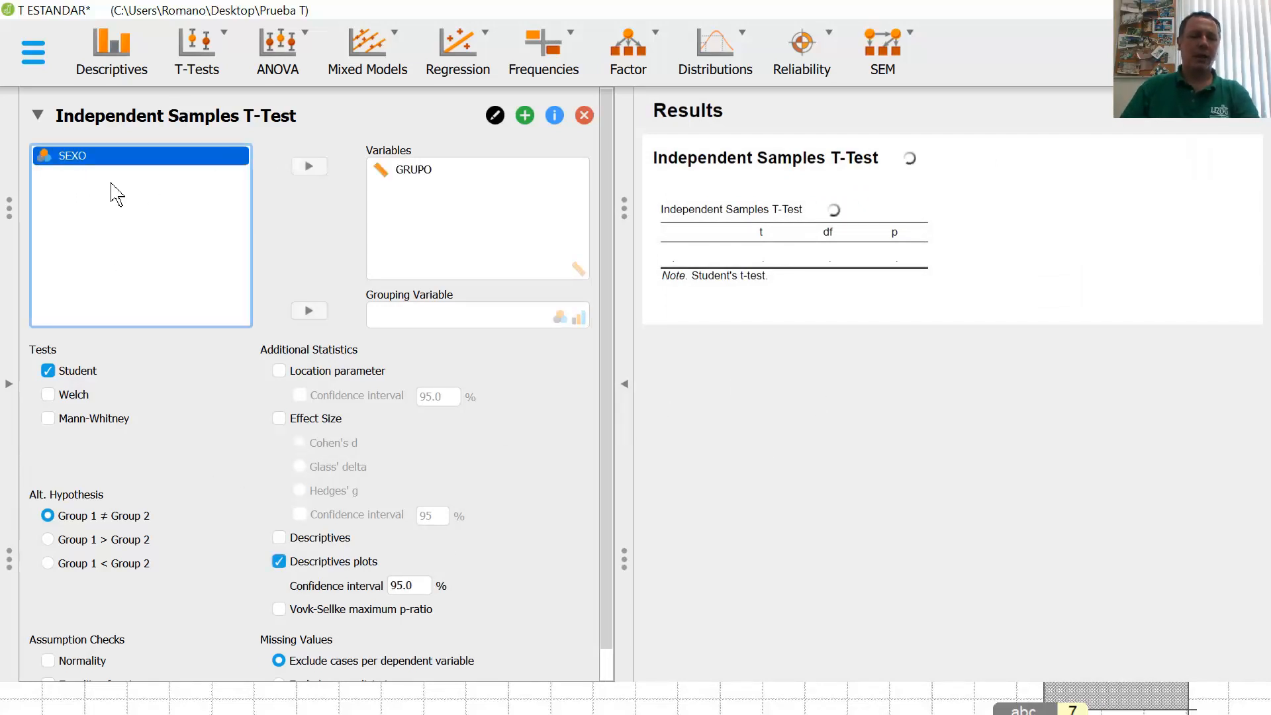
left_click(313, 314)
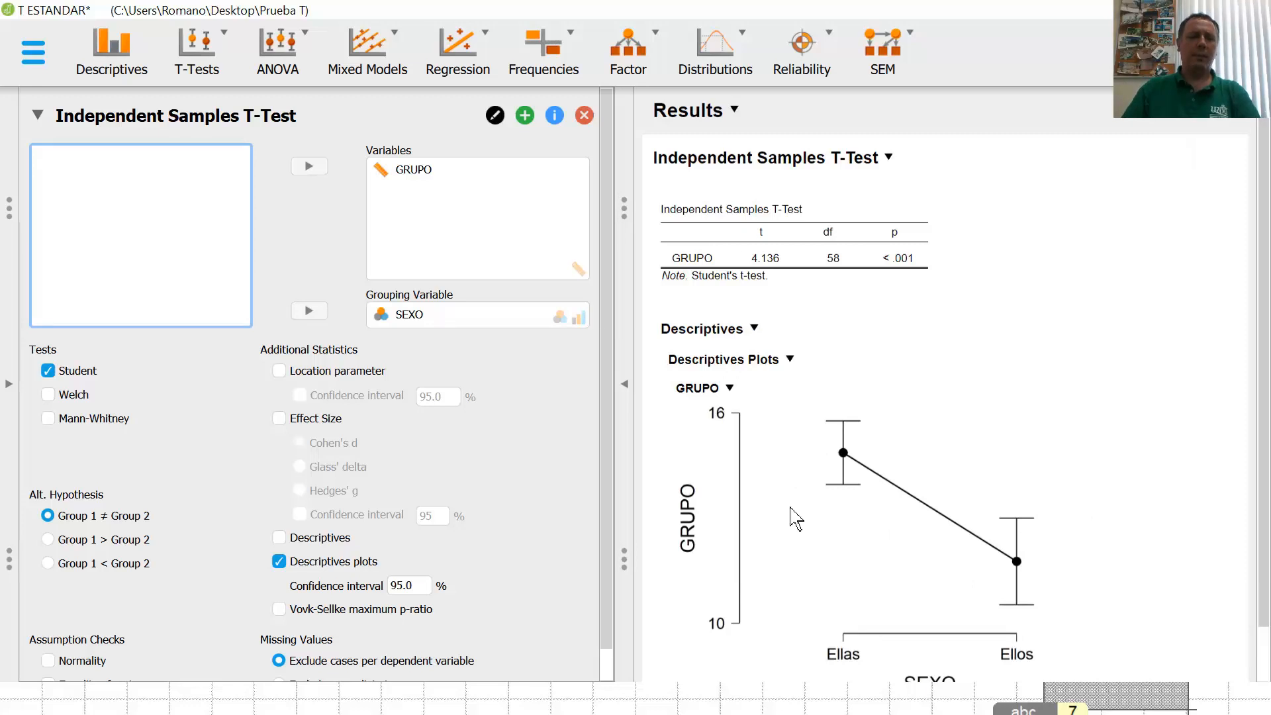
Switch to the JASP window containing the T PAREADA data file.
key("super")
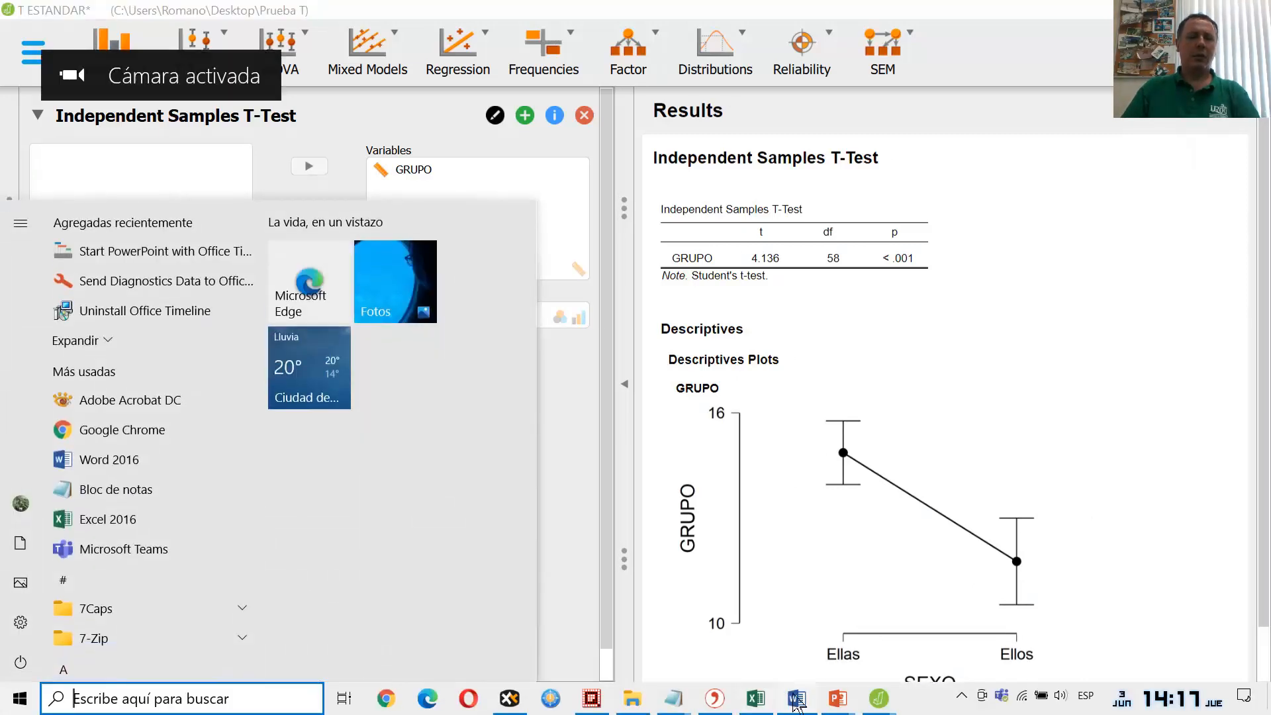
mouse_move(880, 700)
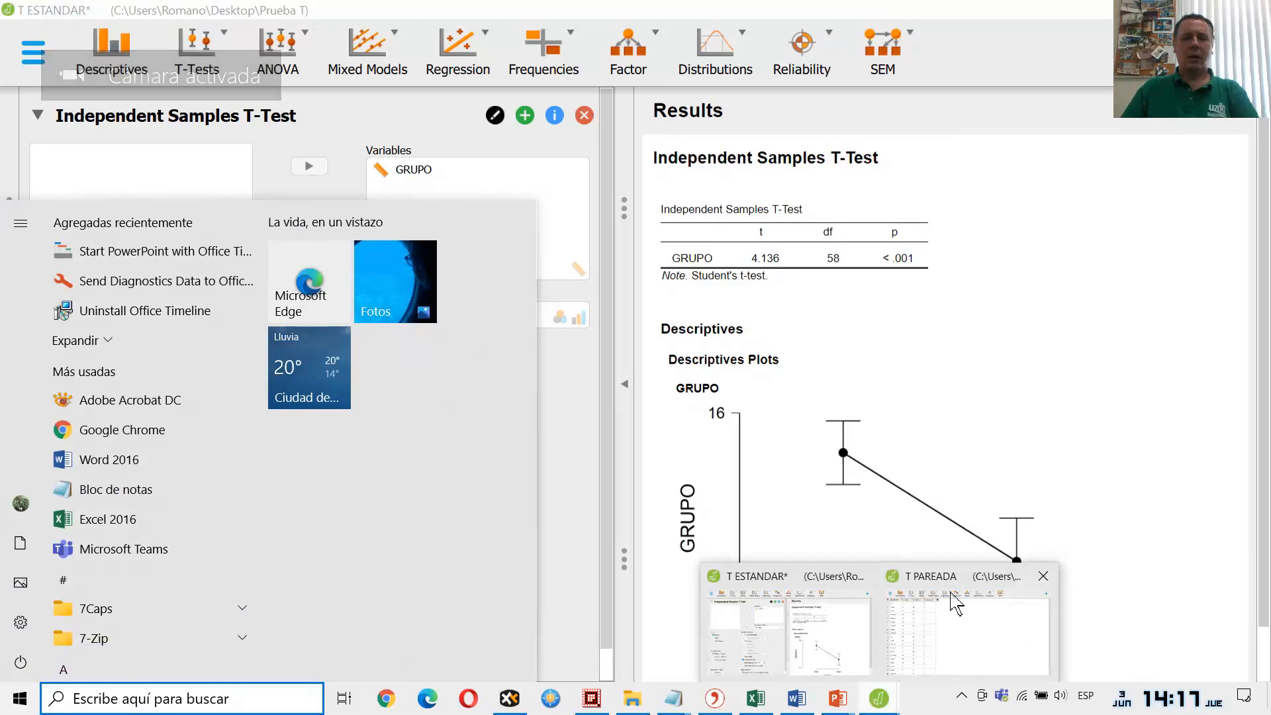
left_click(956, 598)
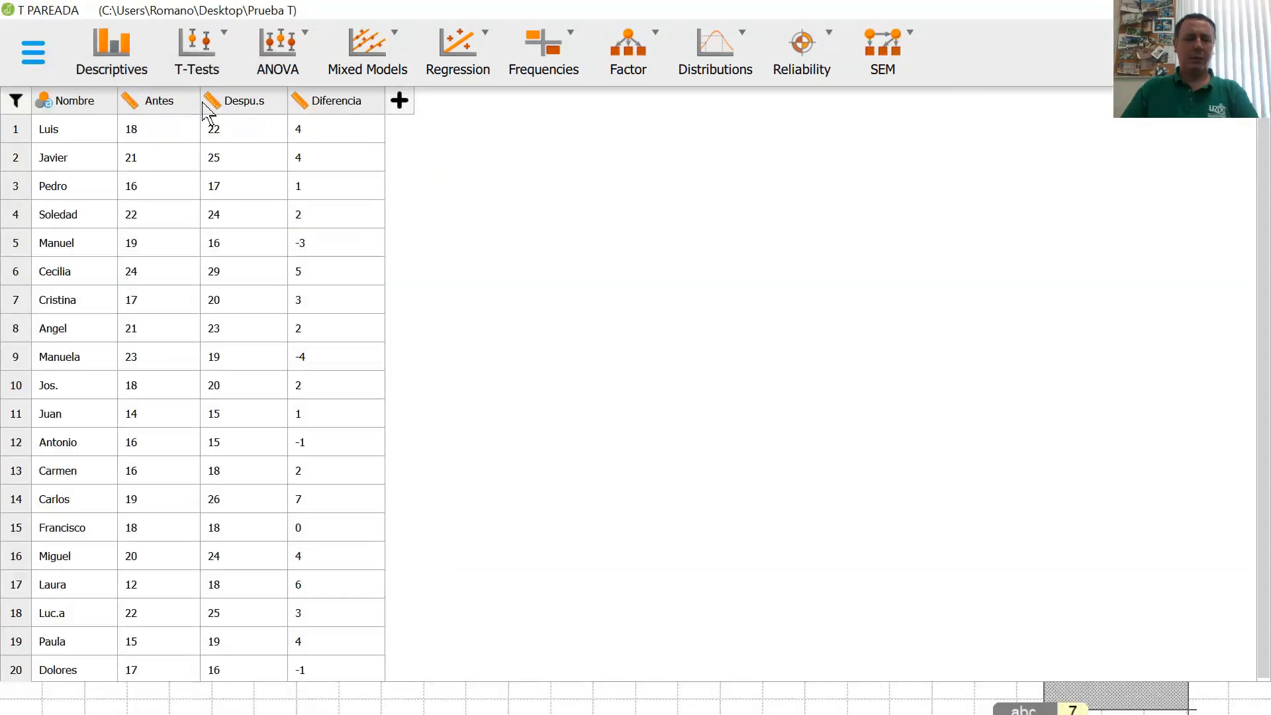
Run a classical paired samples t-test with Antes and Despu.s as the variable pair.
left_click(206, 57)
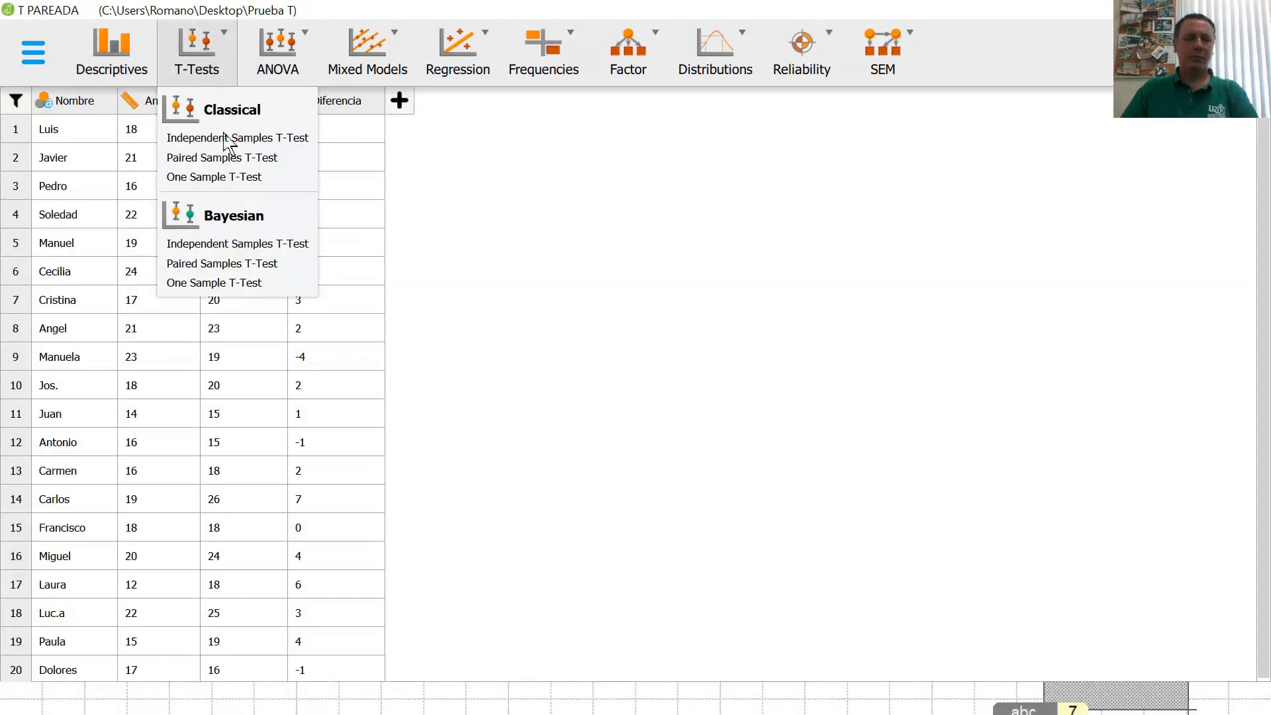
left_click(222, 157)
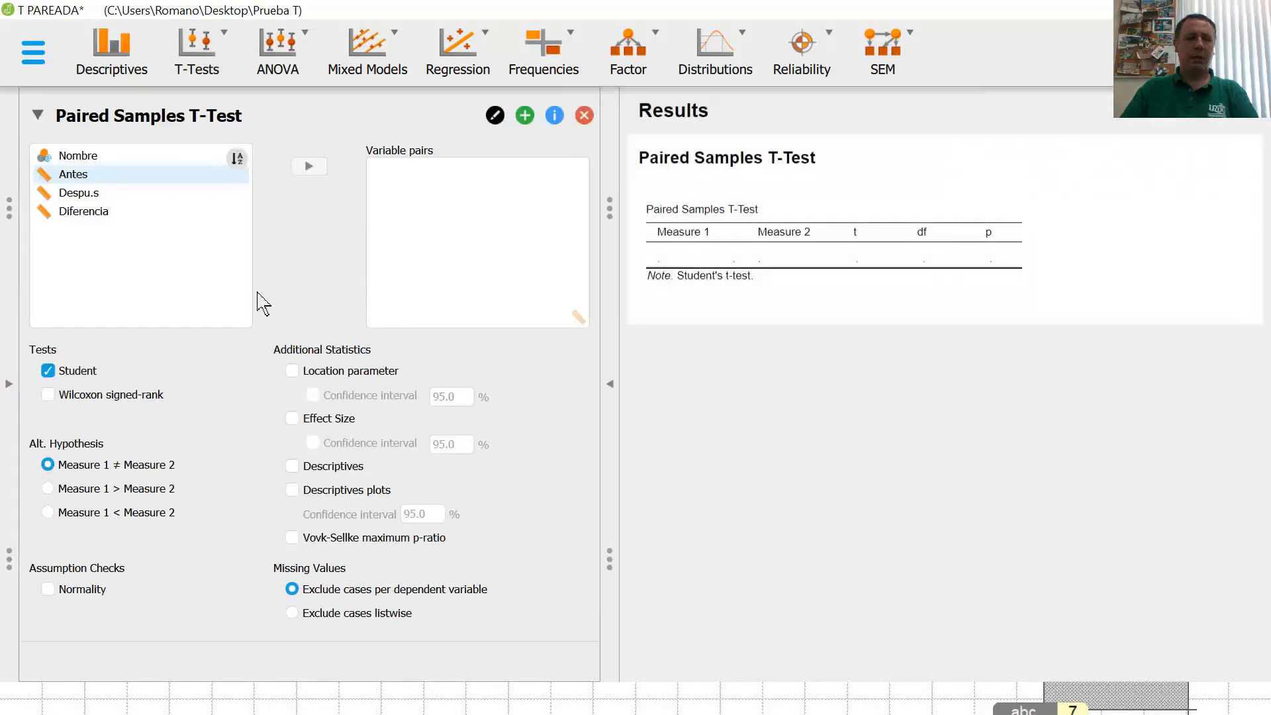
left_click(83, 175)
left_click(308, 168)
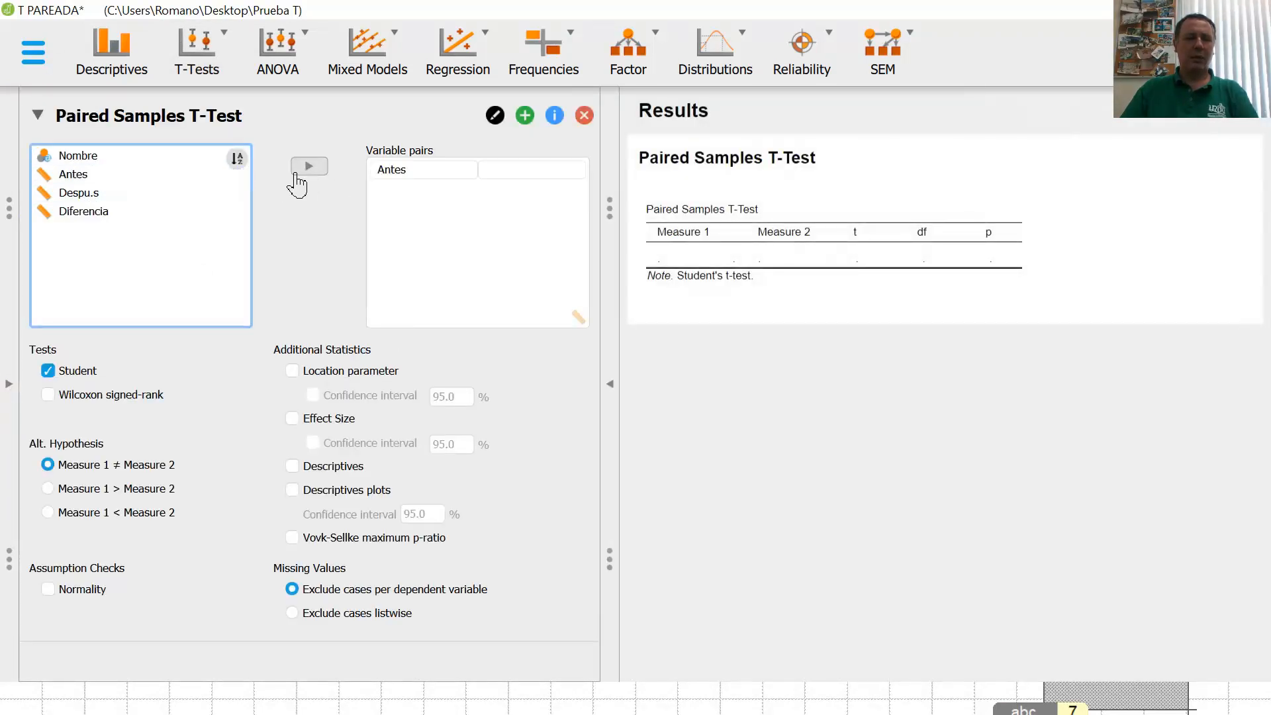
left_click(118, 193)
left_click(308, 166)
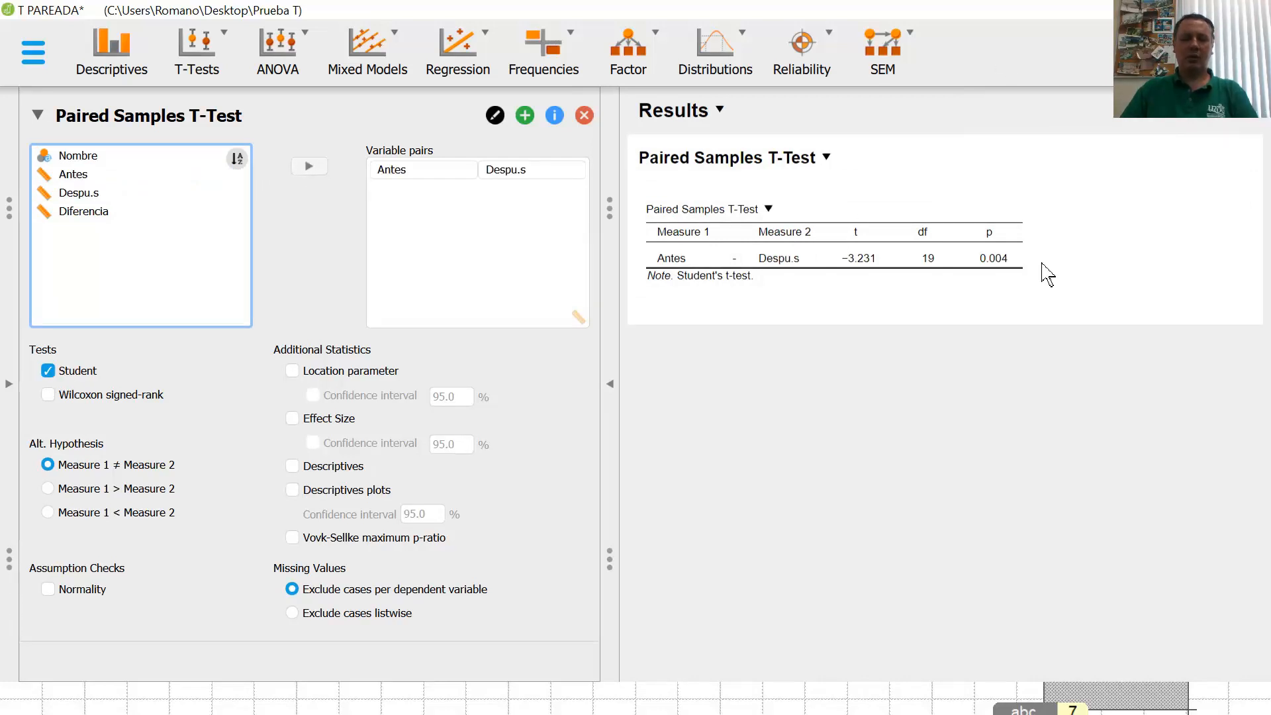
Add the Wilcoxon signed-rank test and the normality check to the paired analysis, keeping the Student test enabled.
left_click(48, 394)
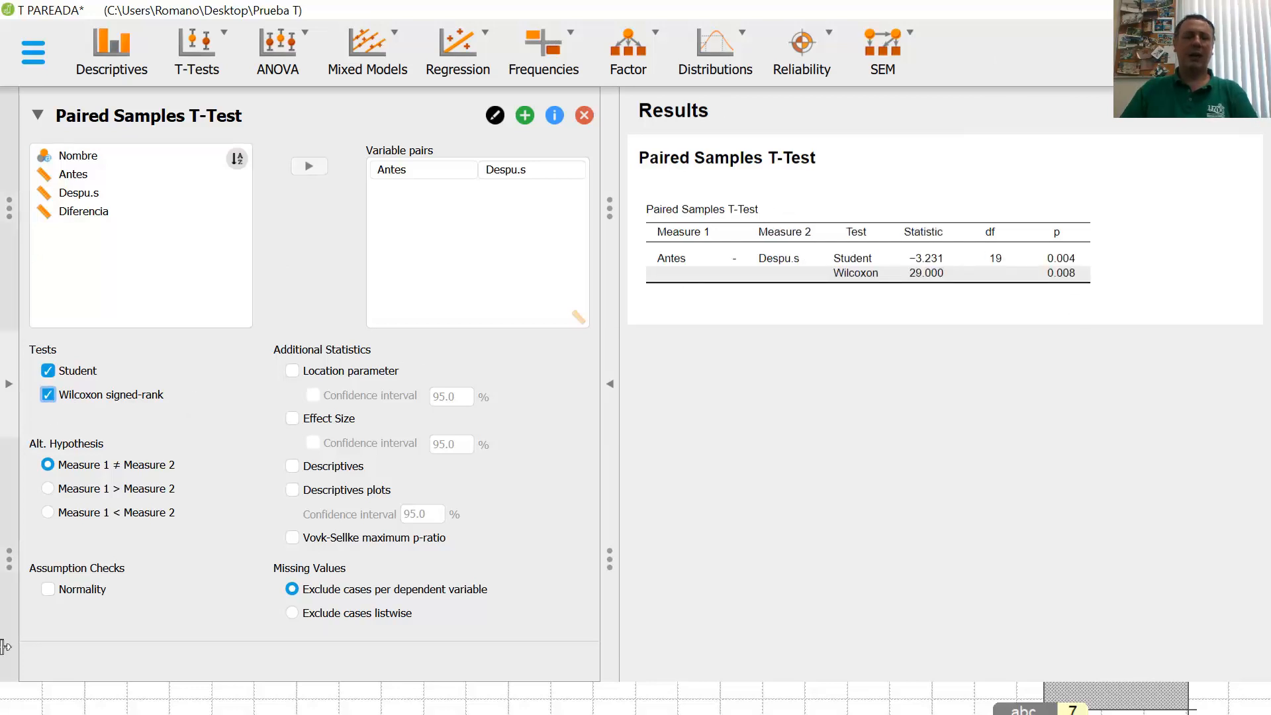
left_click(48, 370)
left_click(49, 589)
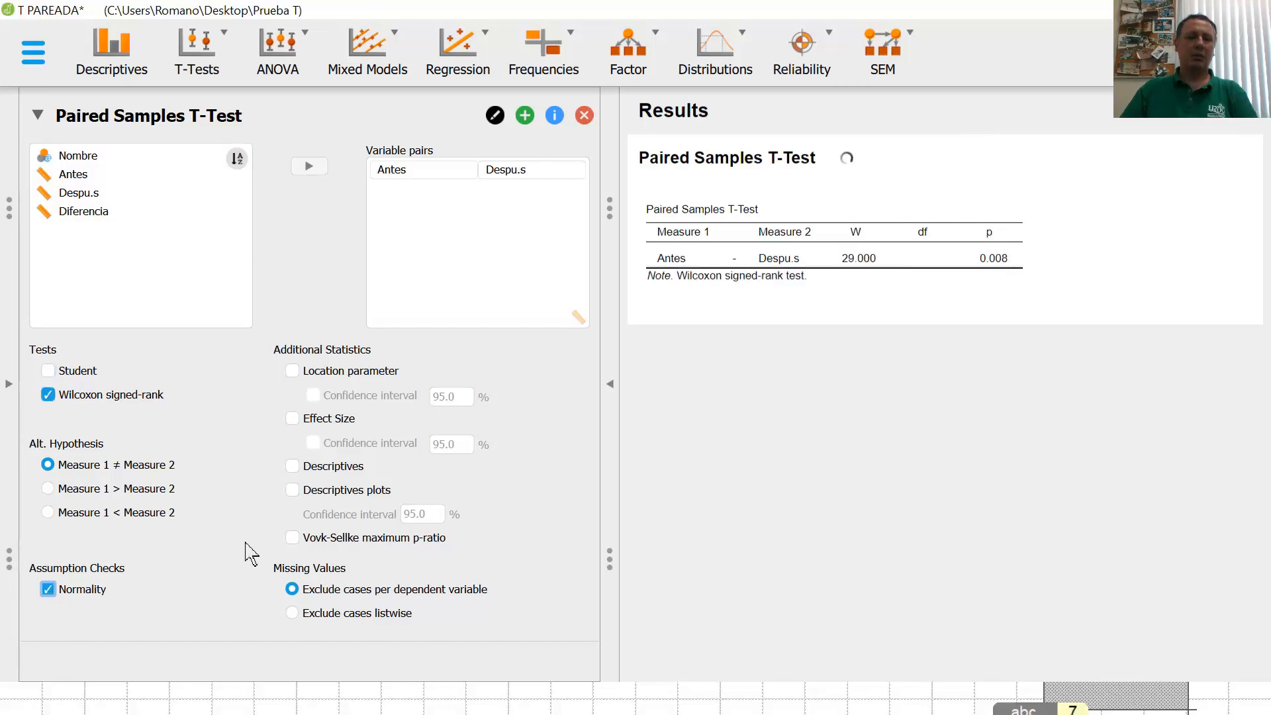
left_click(48, 371)
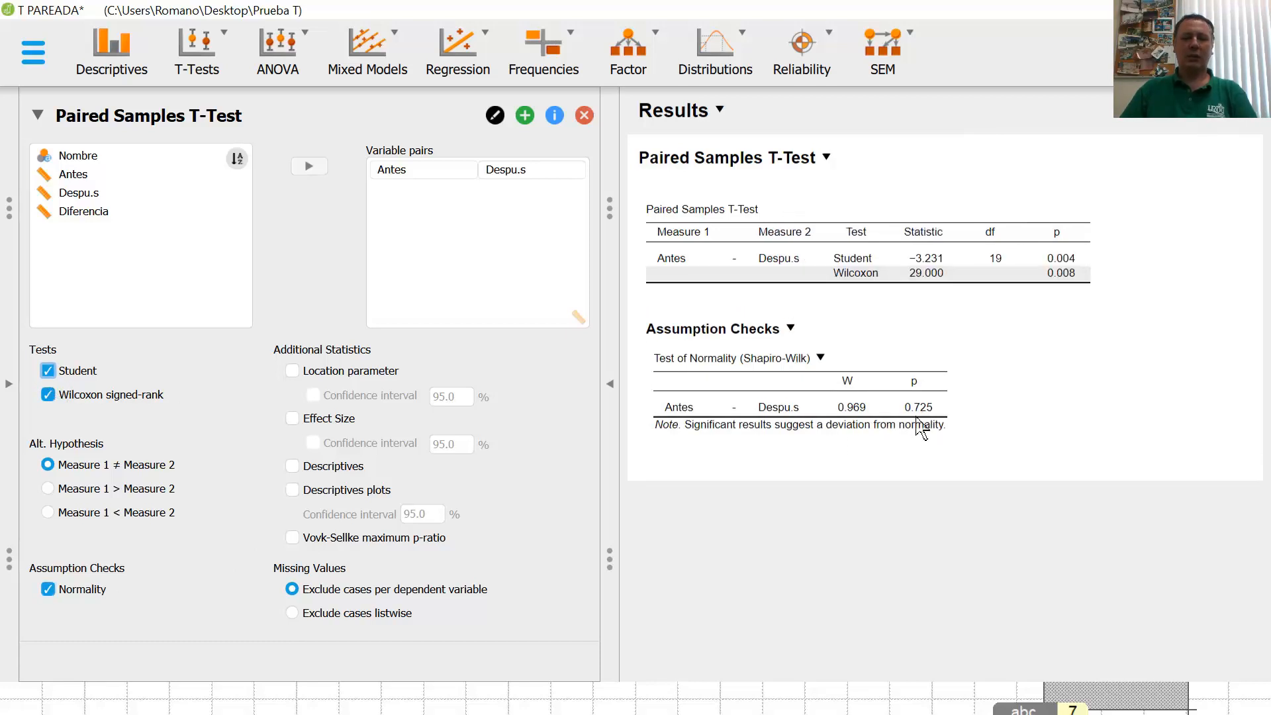
Add descriptives and descriptives plots to the paired analysis and review the Antes and Despu.s results.
left_click(292, 467)
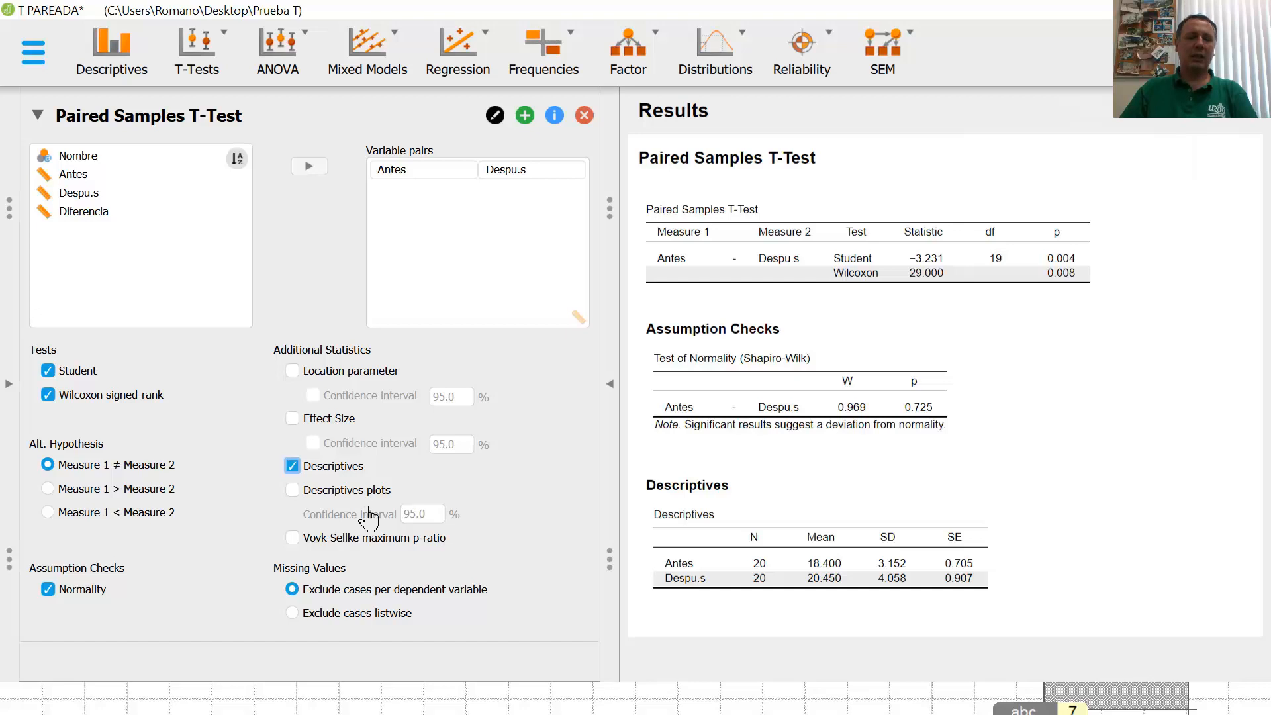
left_click(292, 491)
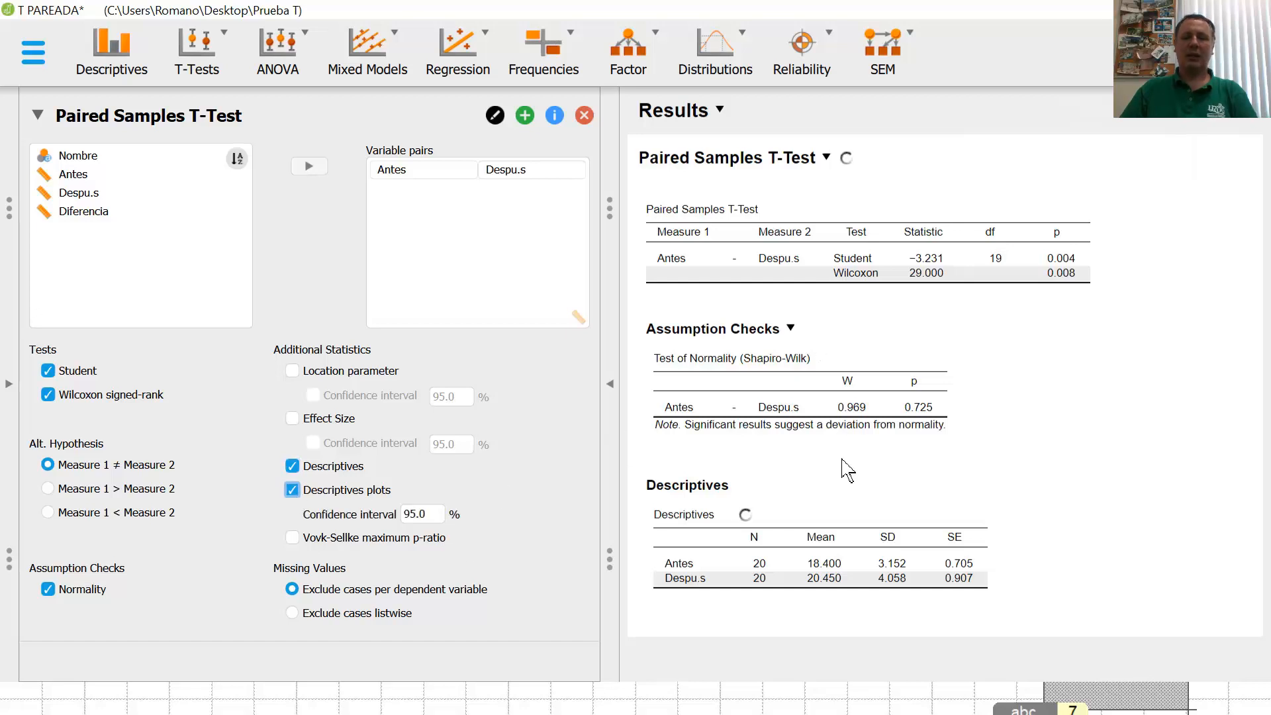
scroll(885, 467, "down", 5)
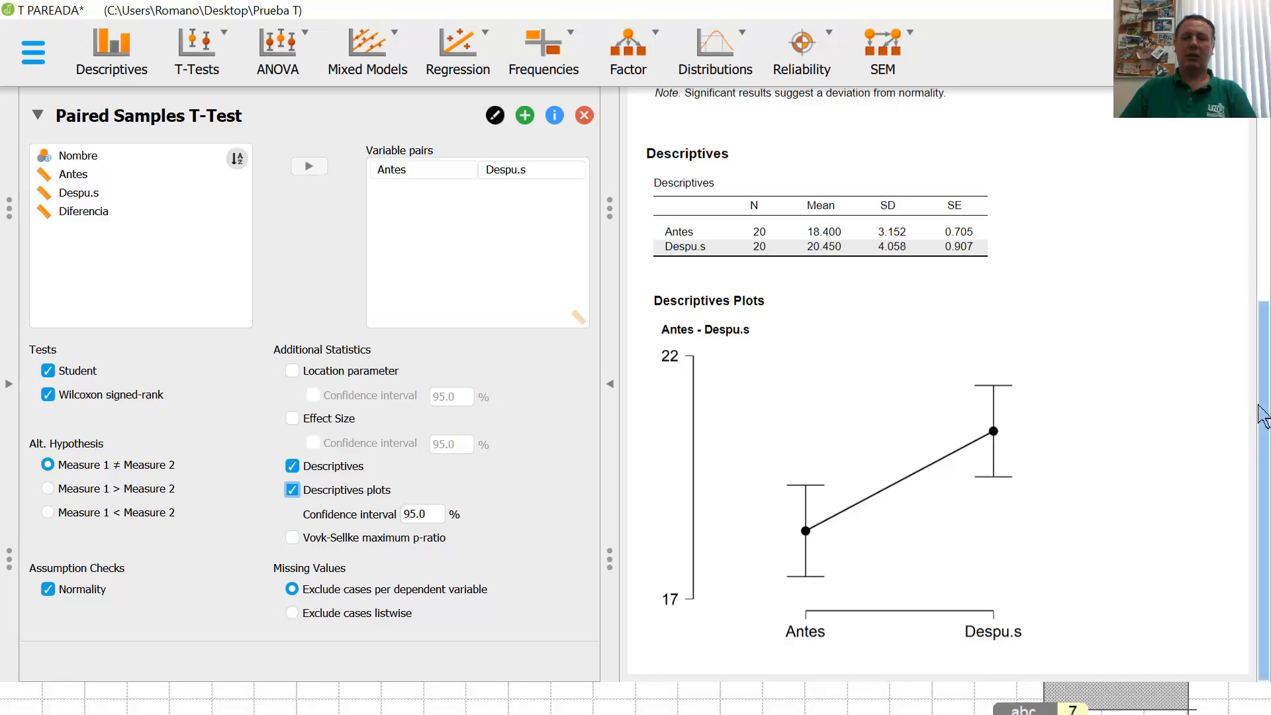
left_click(1266, 182)
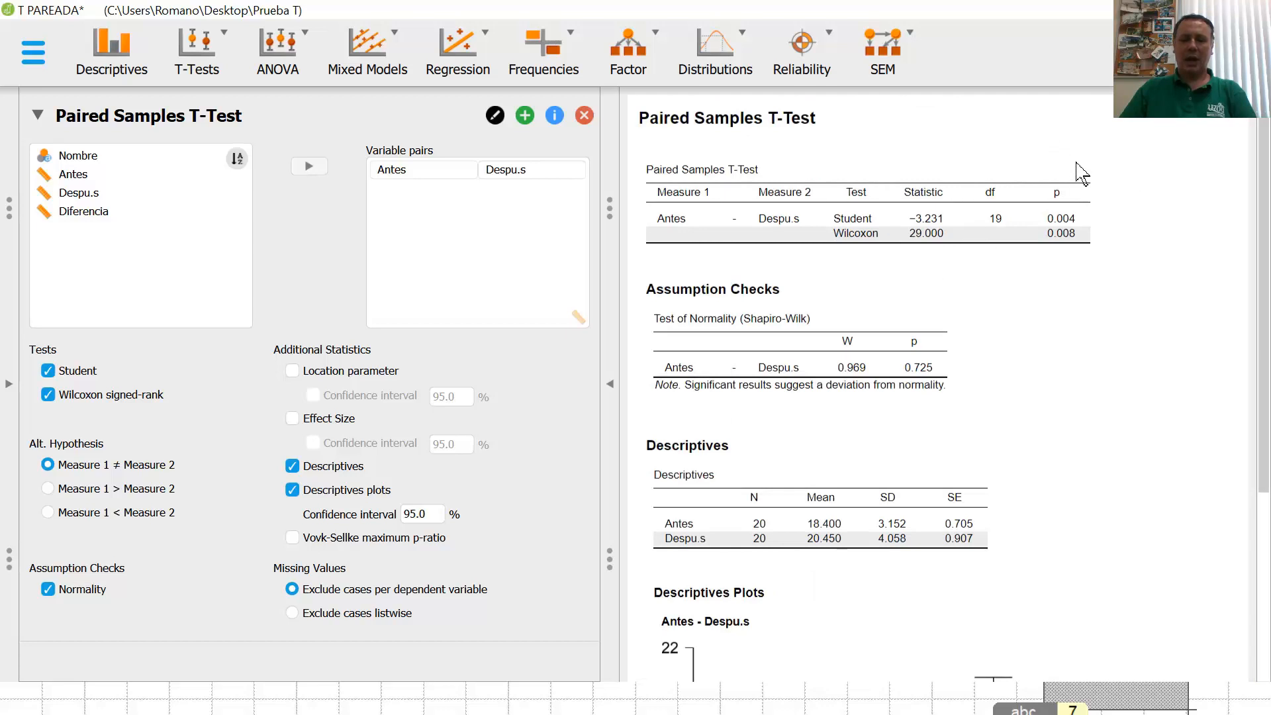